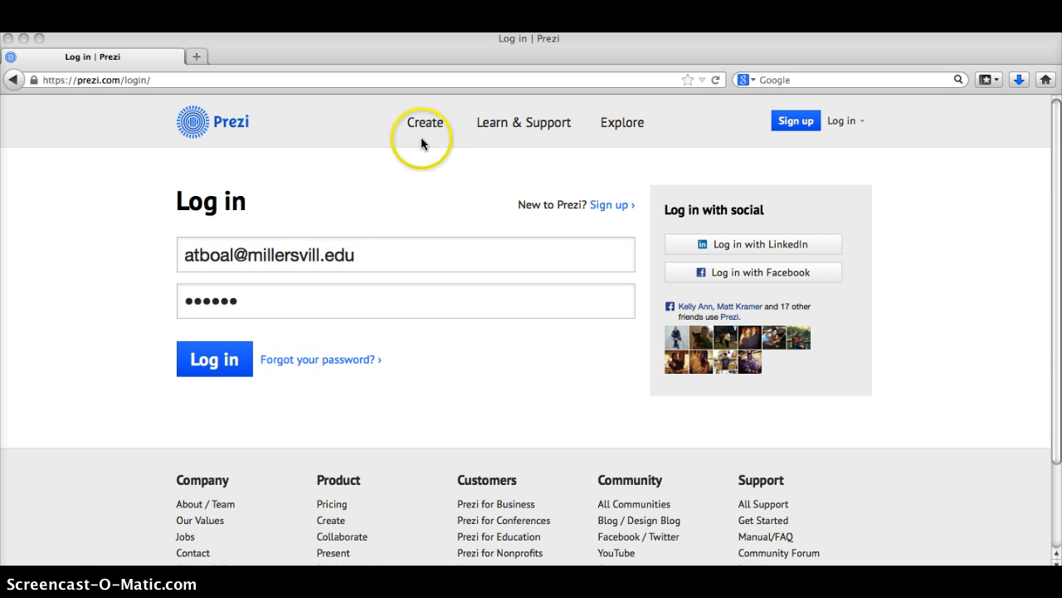
Log in from the sign-in form to reach the All prezis page listing 'Perils and Promises of…'
left_click(203, 366)
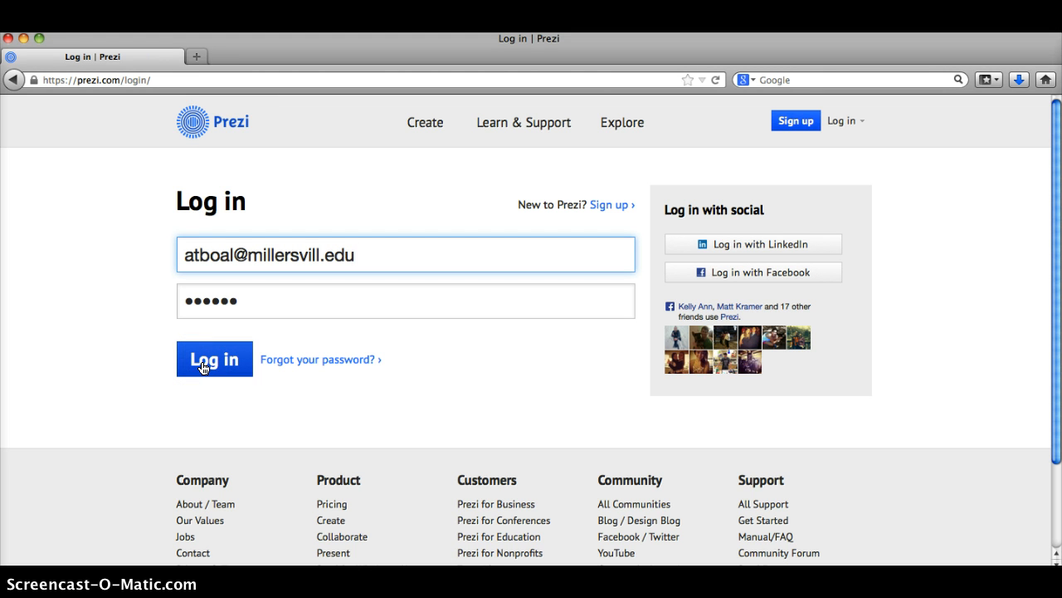
left_click(204, 366)
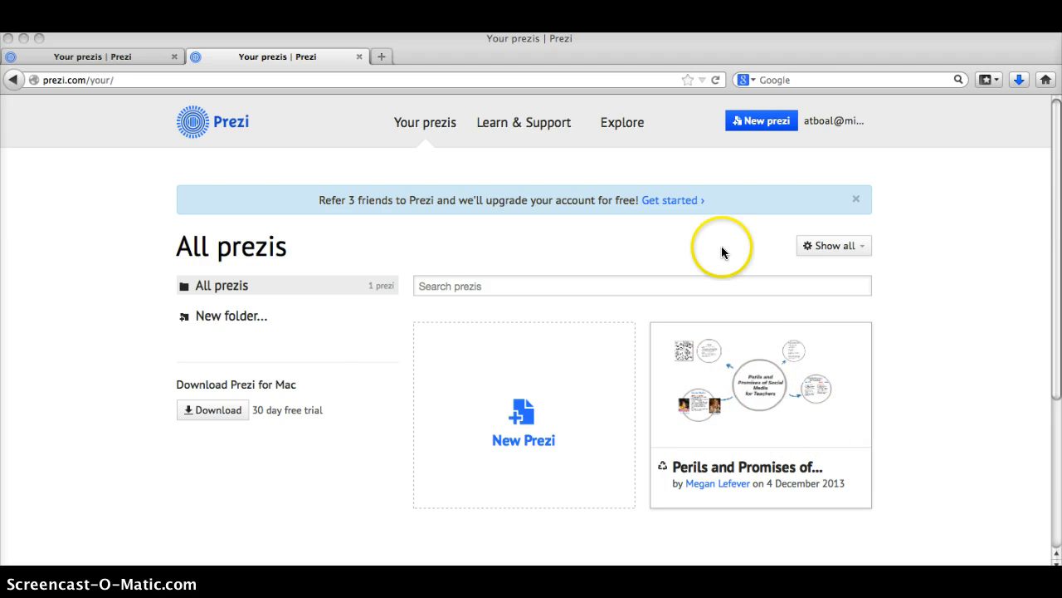
Create a new Untitled Prezi from the Literature template using the New Prezi tile
left_click(518, 394)
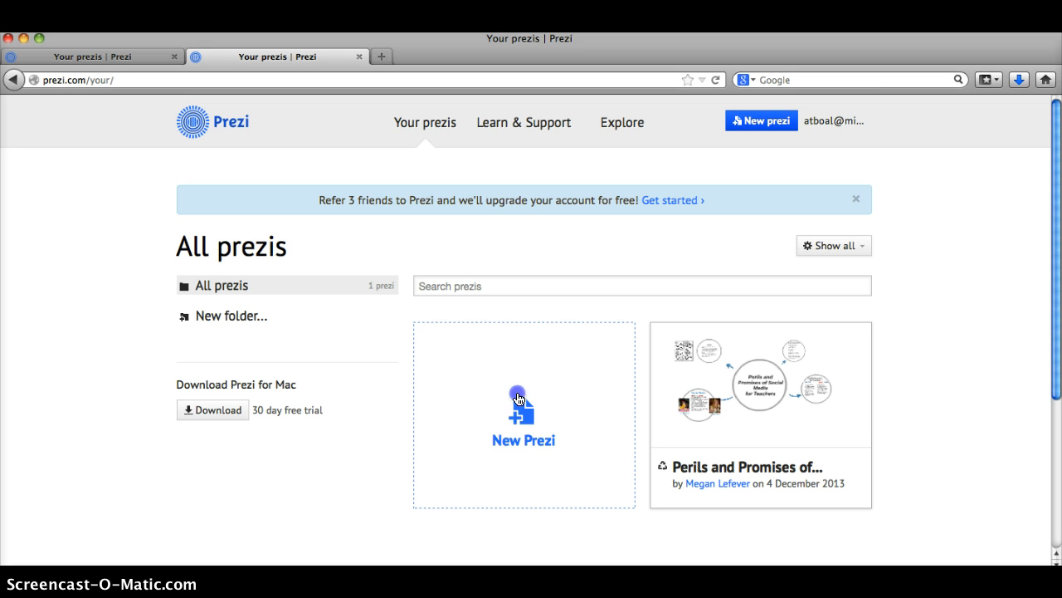
left_click(523, 425)
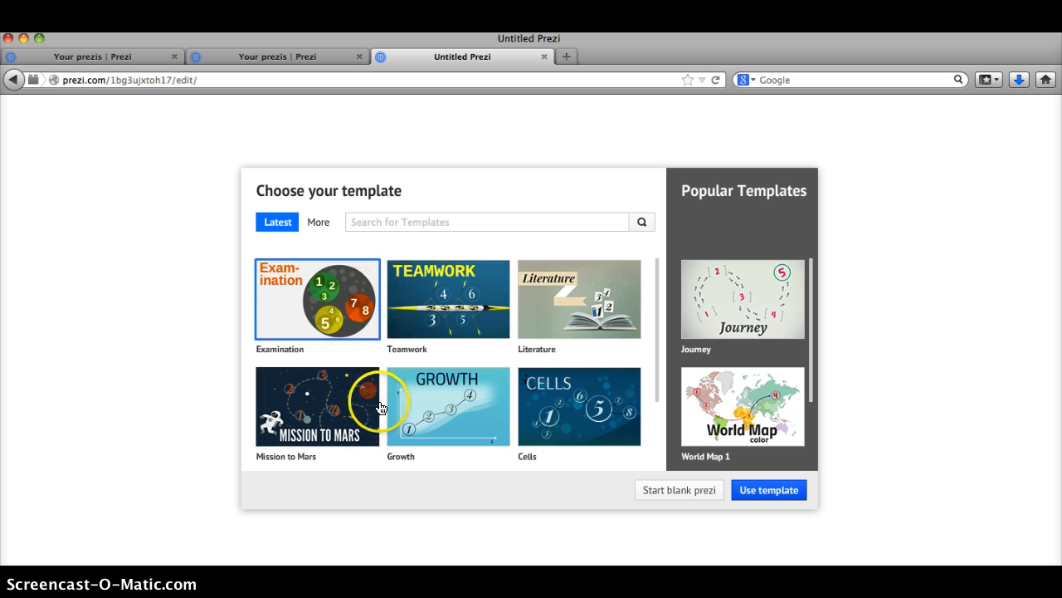
left_click(567, 315)
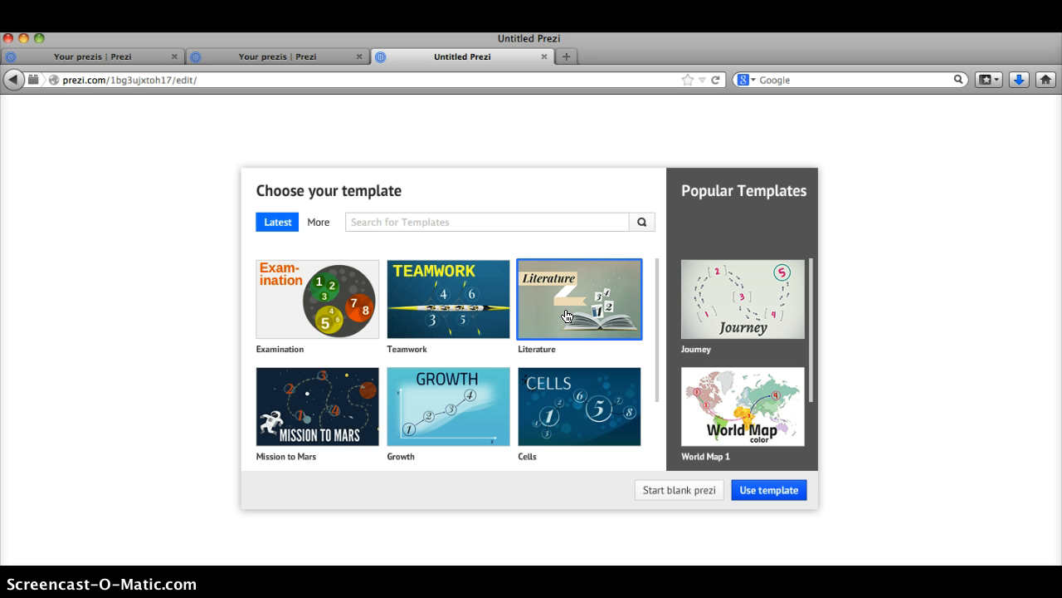
double_click(567, 316)
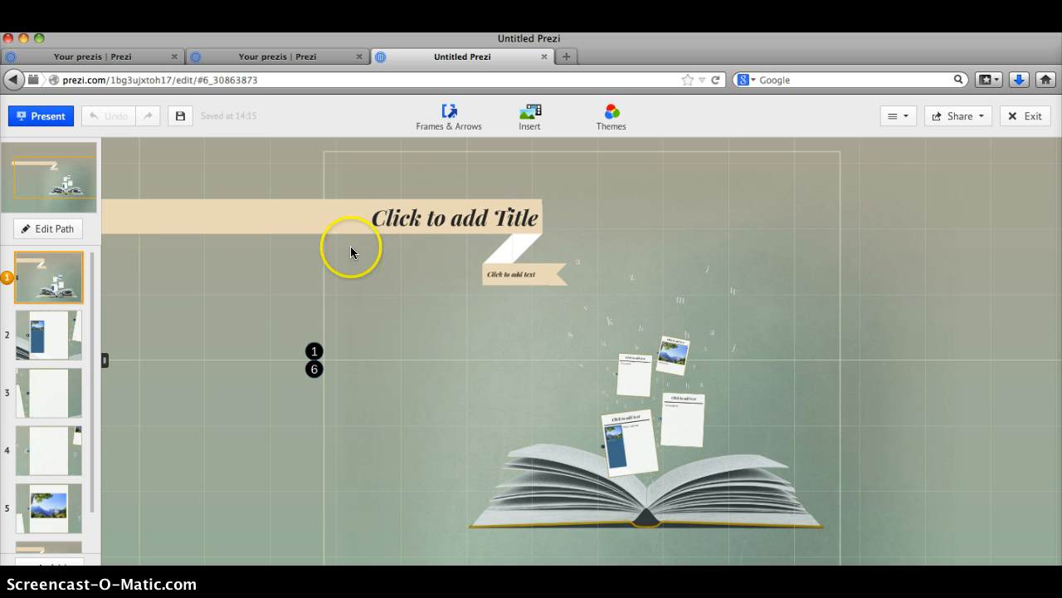
Browse path point 1's cards, then zoom to path point 2's text card with the mountain photo
left_click(56, 263)
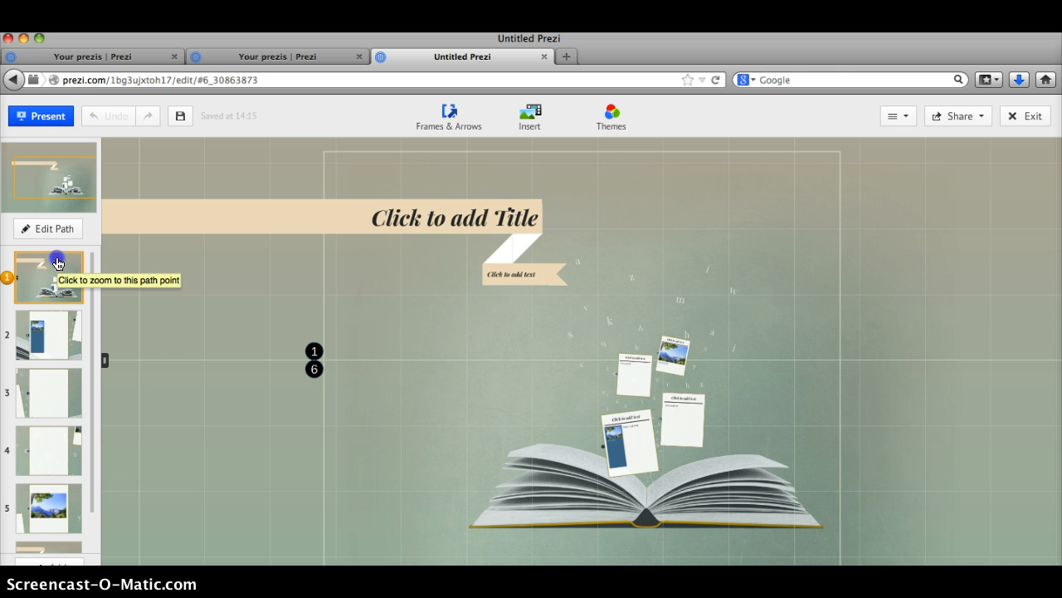
left_click(672, 353)
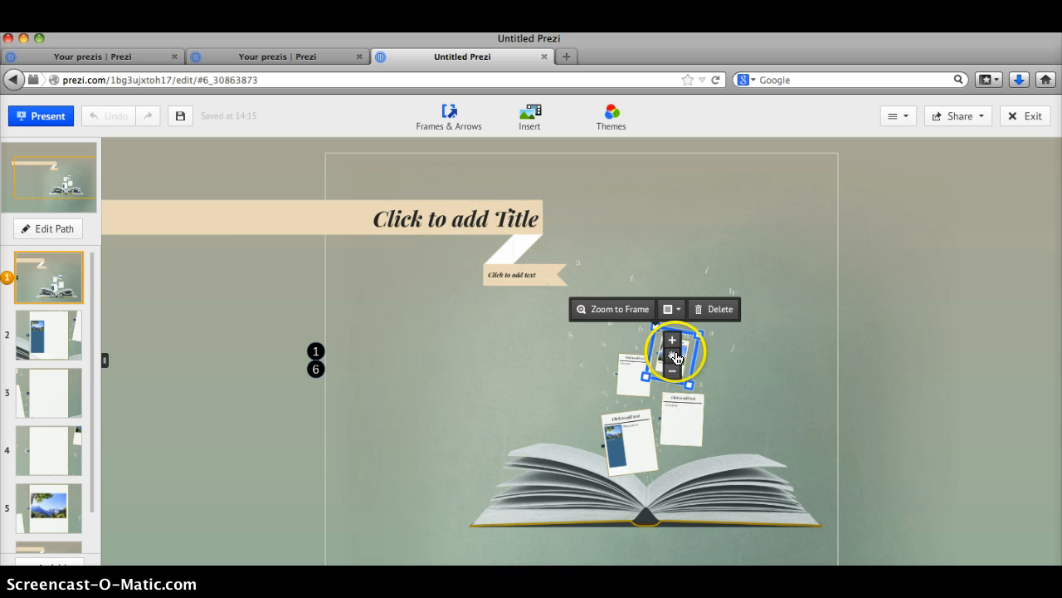
left_click(571, 363)
left_click(633, 374)
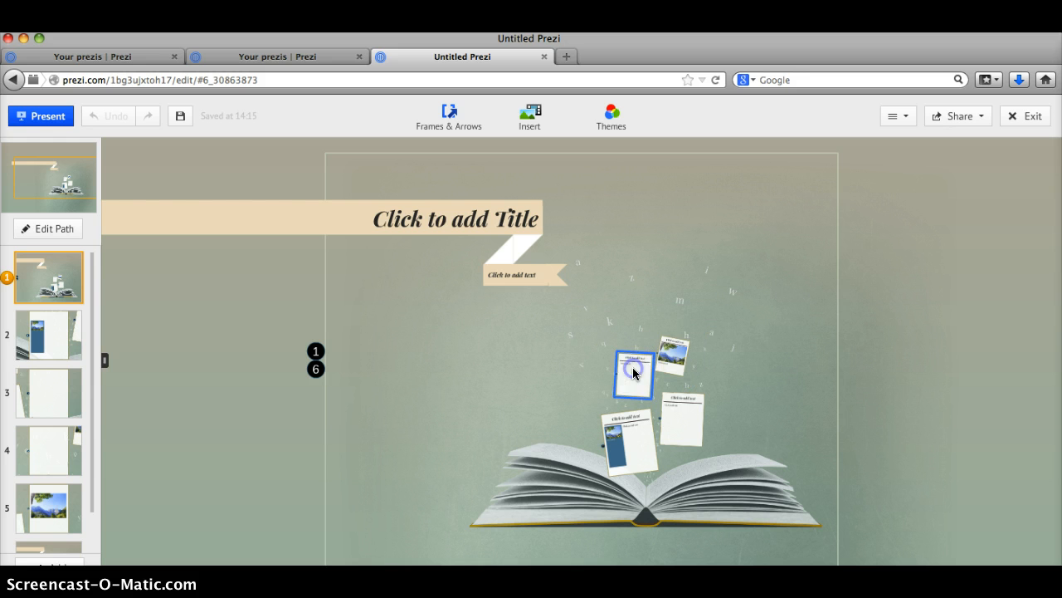
left_click(564, 351)
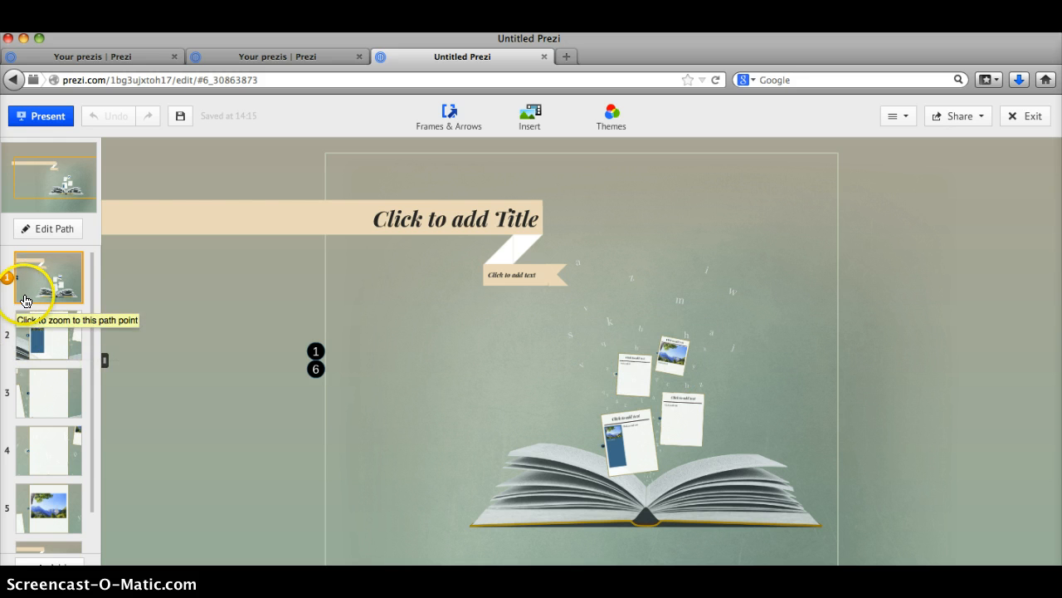
left_click(45, 339)
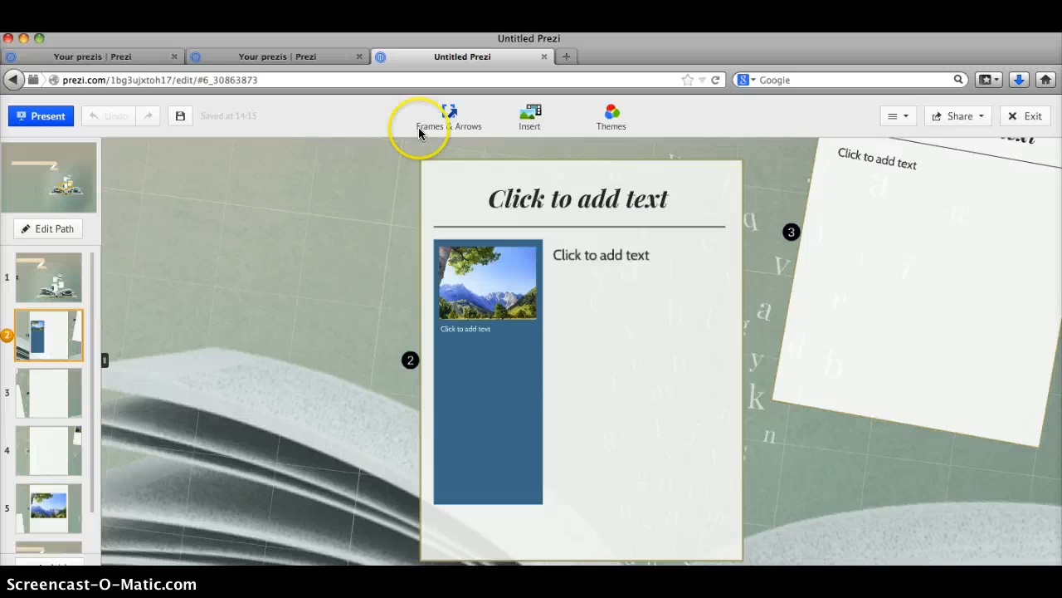
Insert the first web image result for john Steinbeck "The Pearl" onto the card
left_click(528, 123)
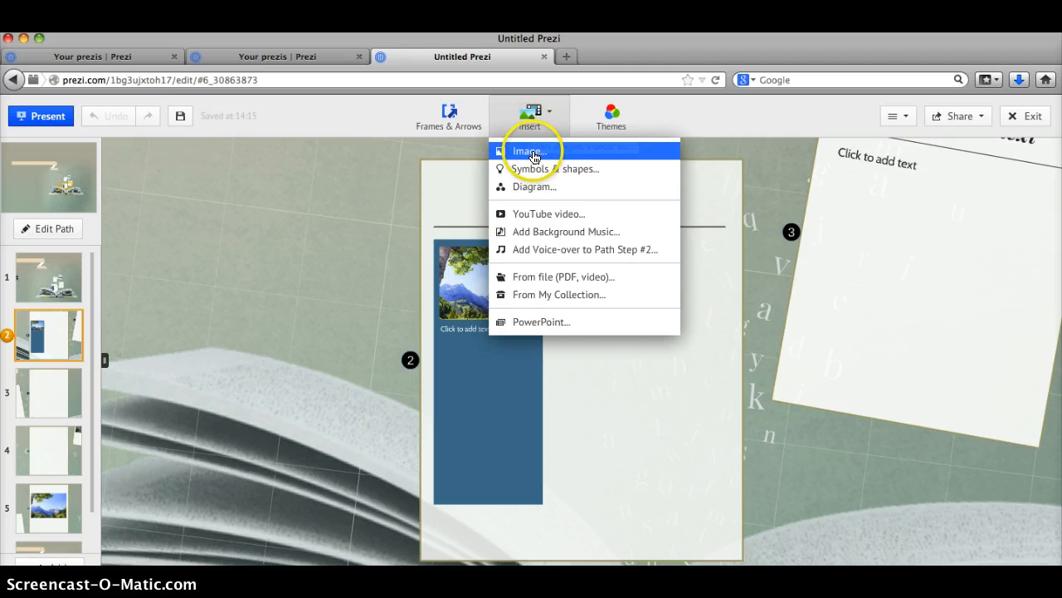
left_click(531, 152)
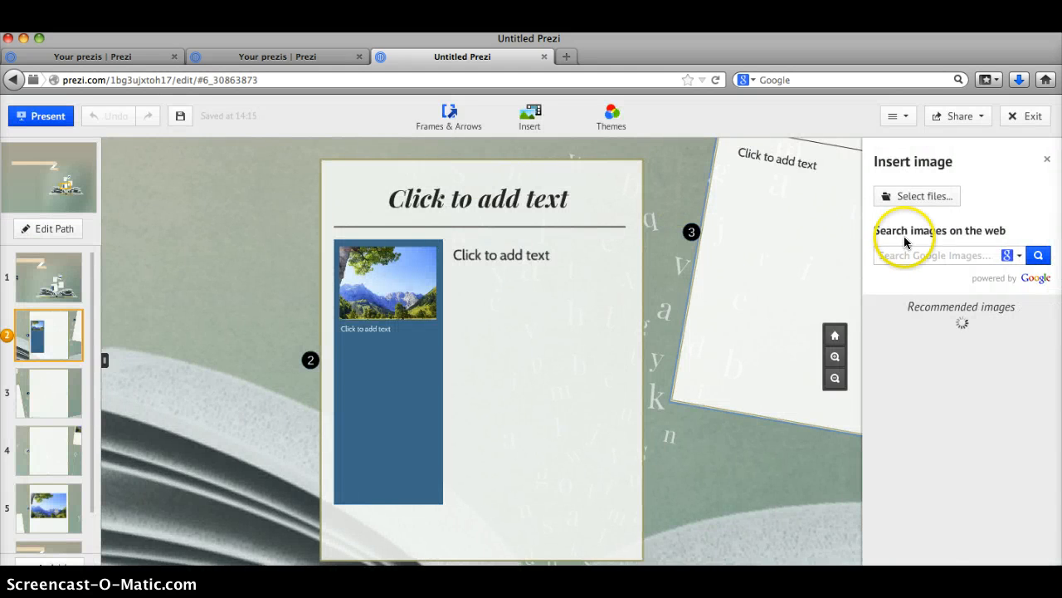
left_click(918, 253)
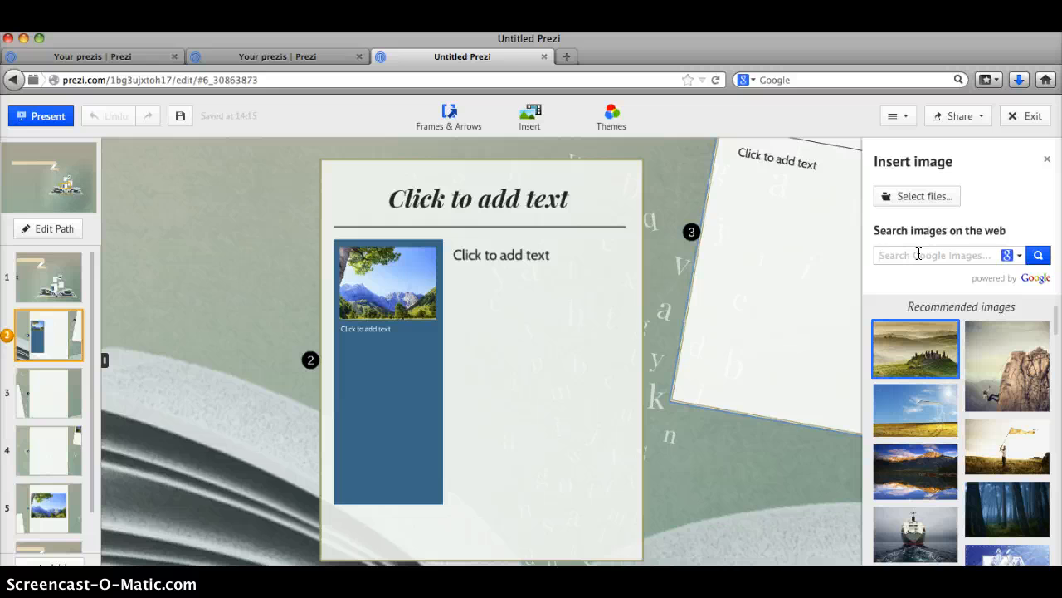
type("john Steinbeck")
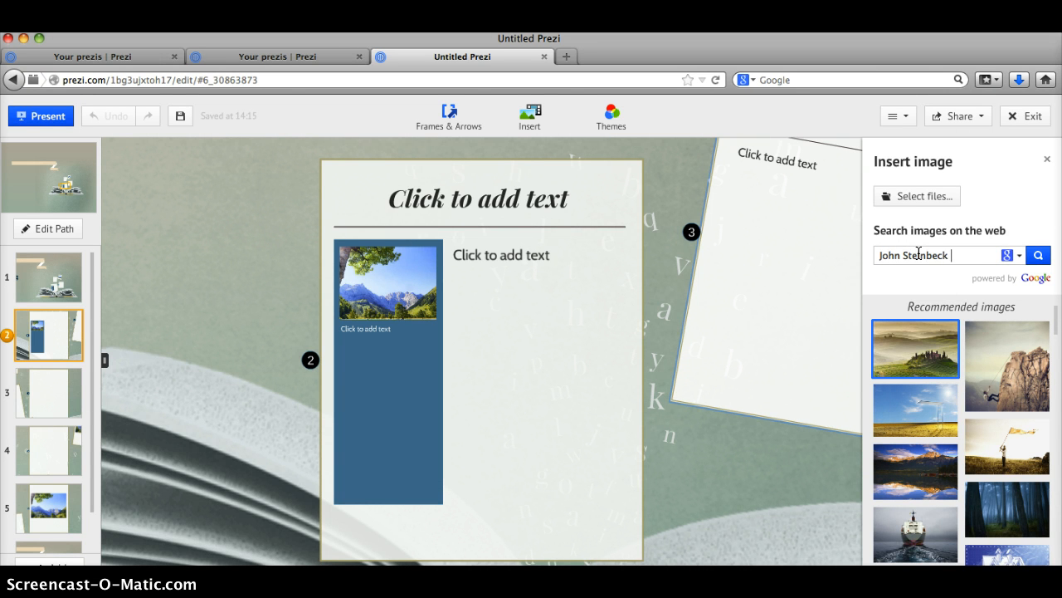
type(" \"The Pearl\"")
key("Return")
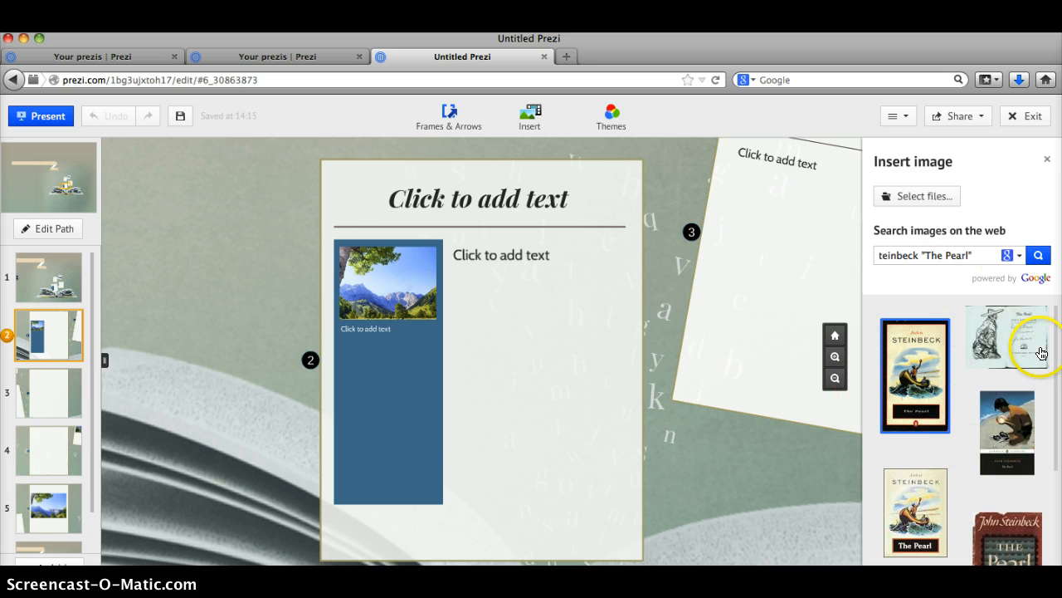
left_click(927, 381)
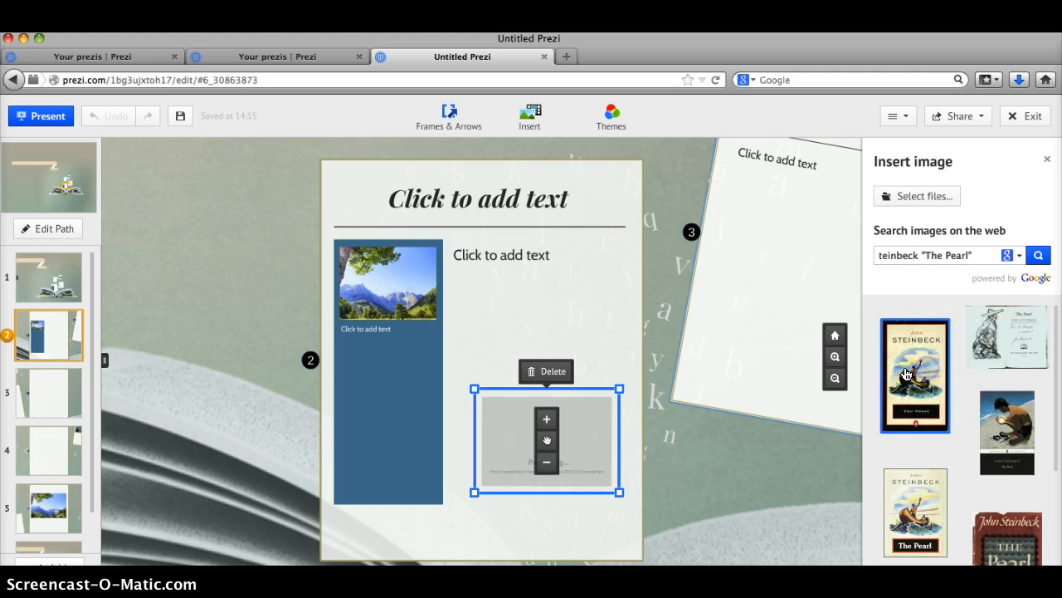
Dismiss the stray text box and enlarge the book cover to fill the card
double_click(589, 343)
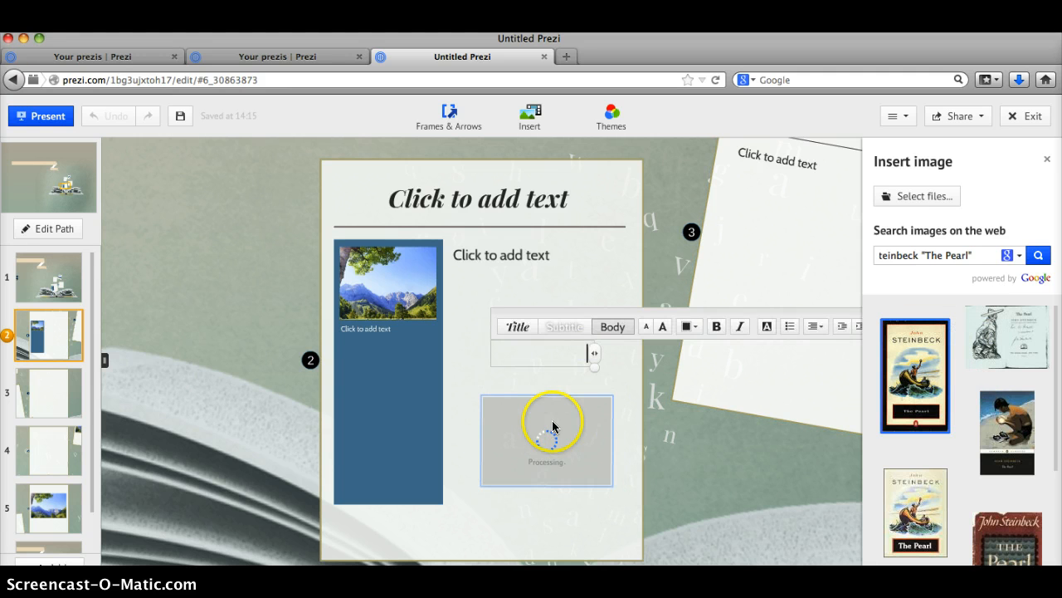
left_click(549, 438)
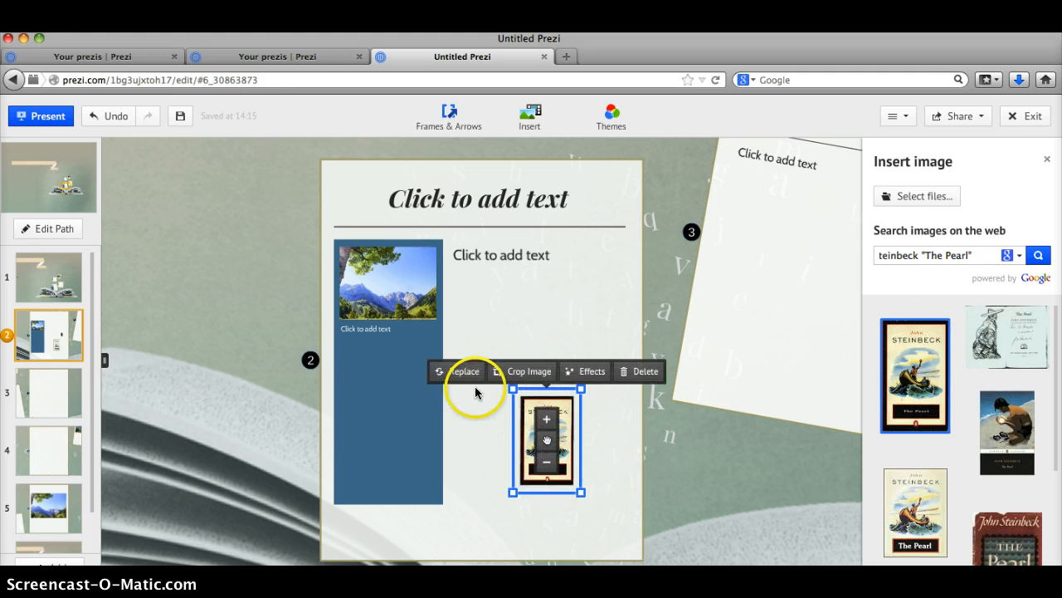
left_click_drag(514, 390, 520, 402)
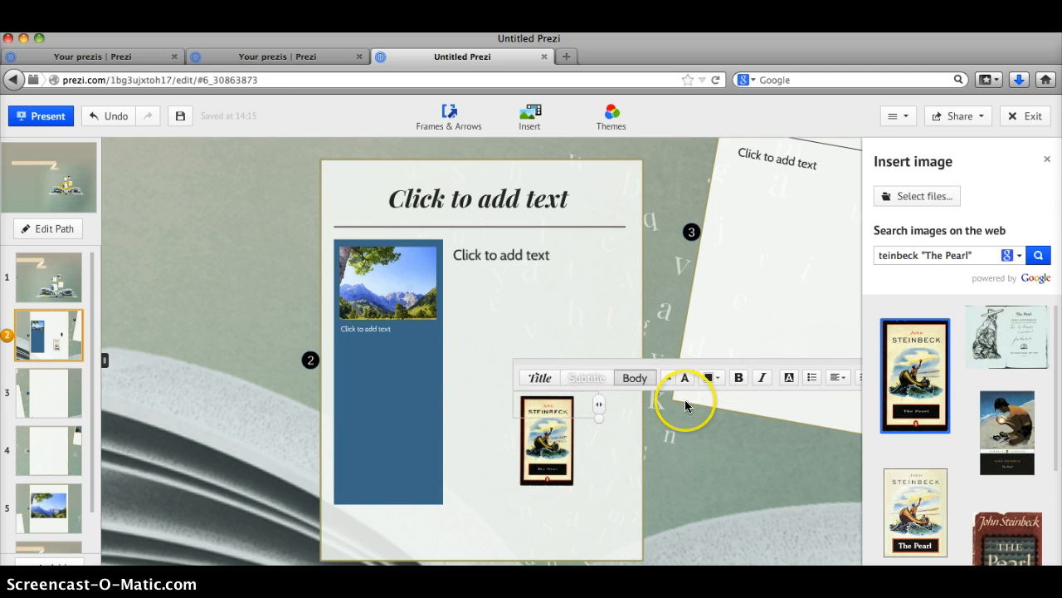
left_click(622, 439)
left_click(540, 401)
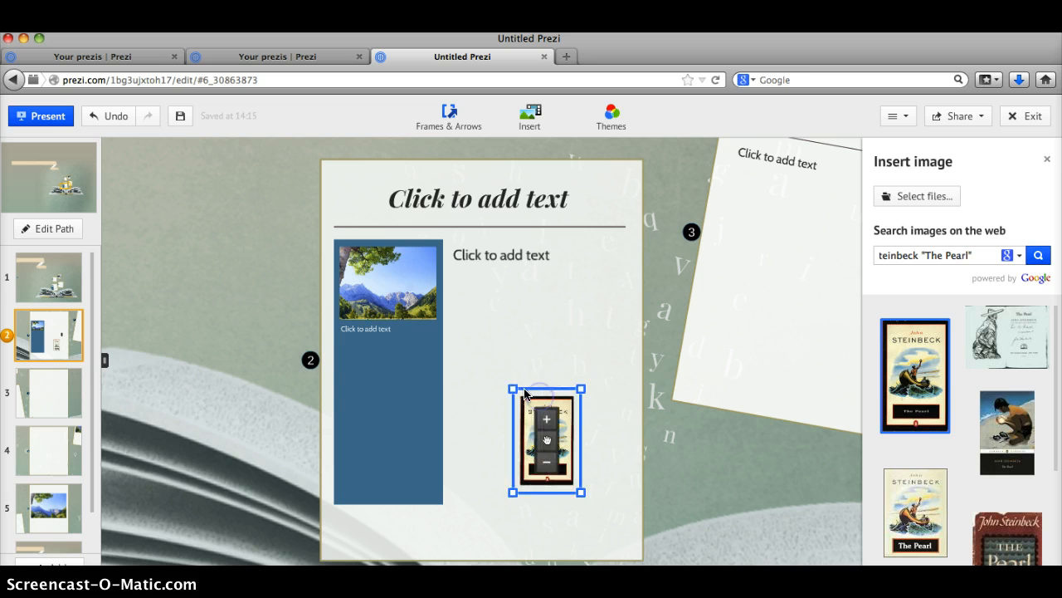
left_click_drag(506, 381, 448, 296)
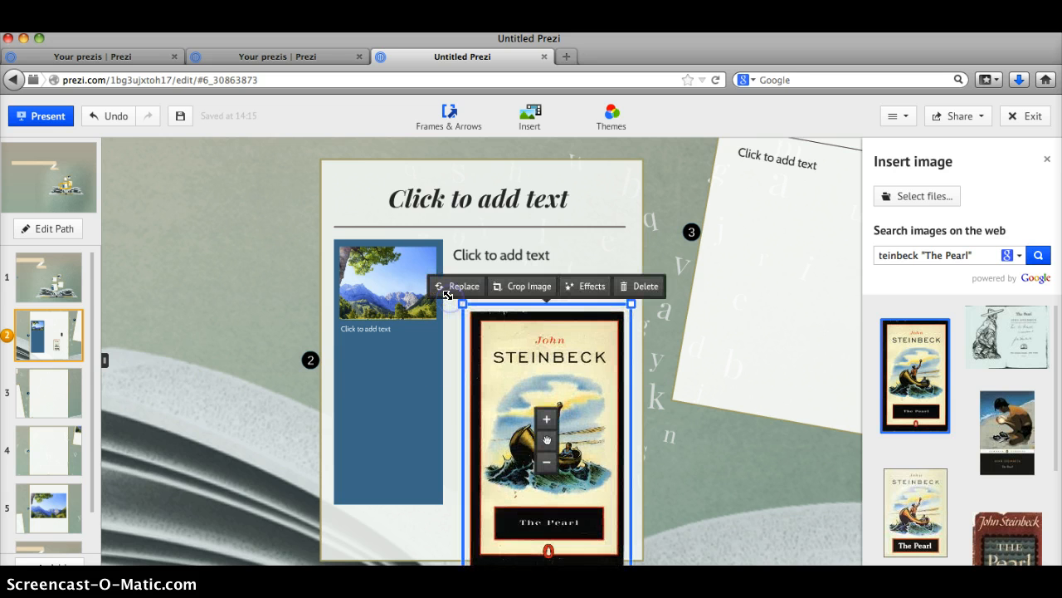
Title path point 3's frame 'Themes In The Pearl' and type 'Greed' as its body text
left_click(60, 380)
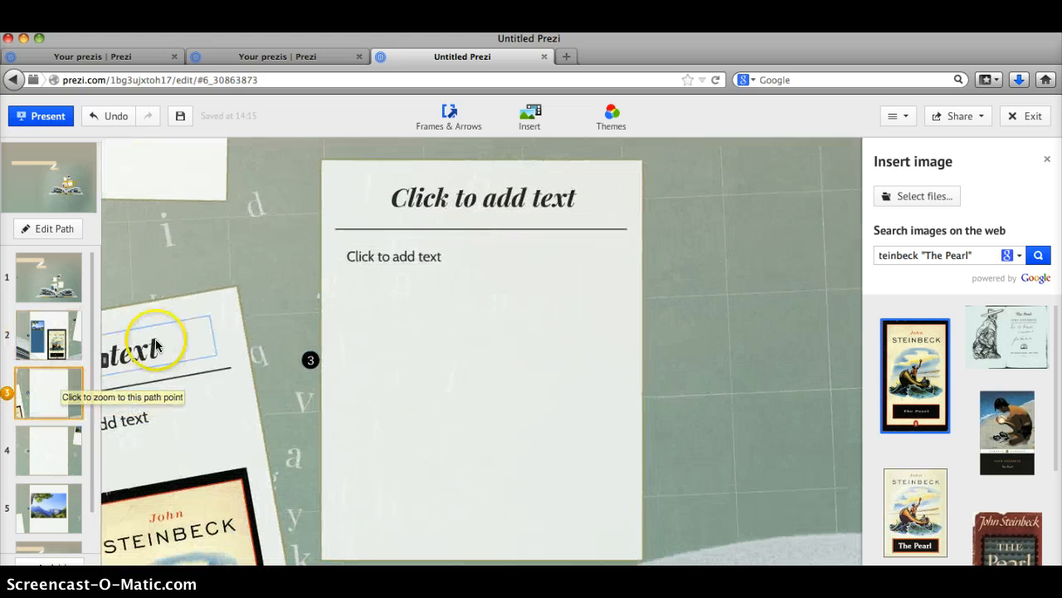
left_click(486, 198)
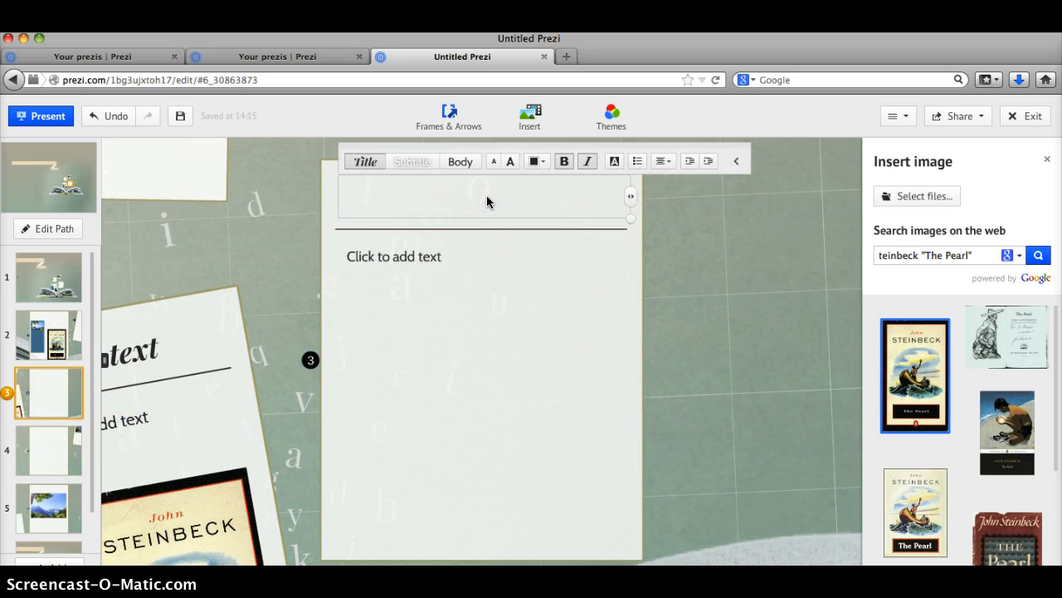
type("Themes ")
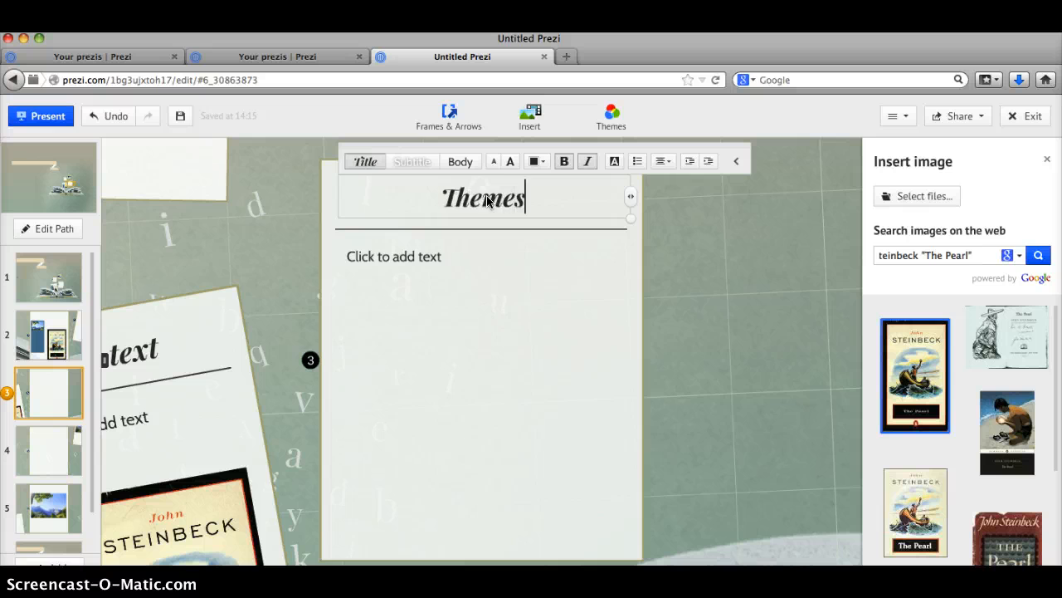
type("In the")
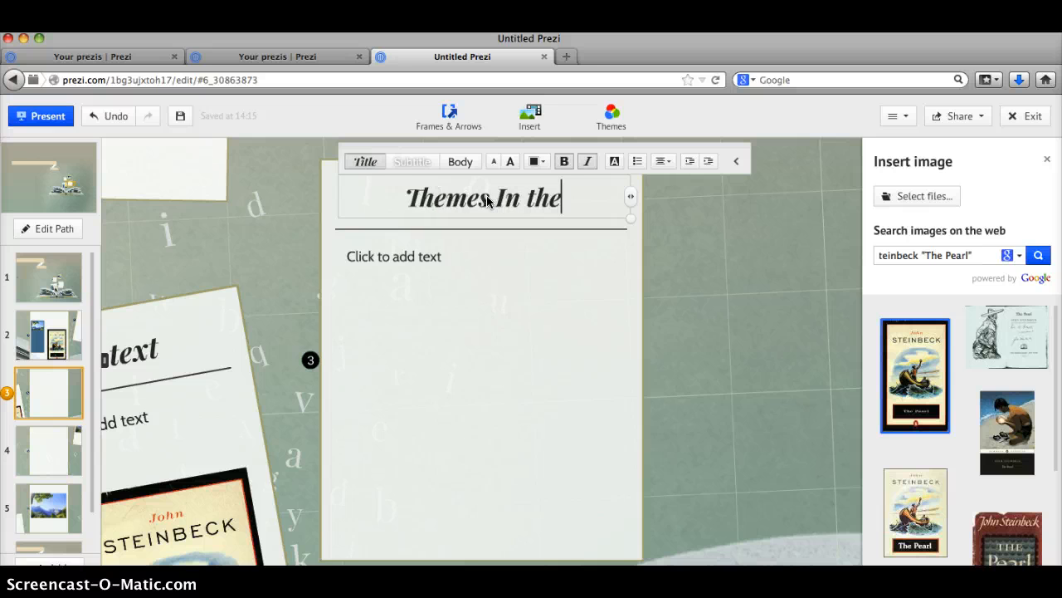
key("BackSpace")
key("BackSpace")
key("BackSpace")
key("BackSpace")
type("Th")
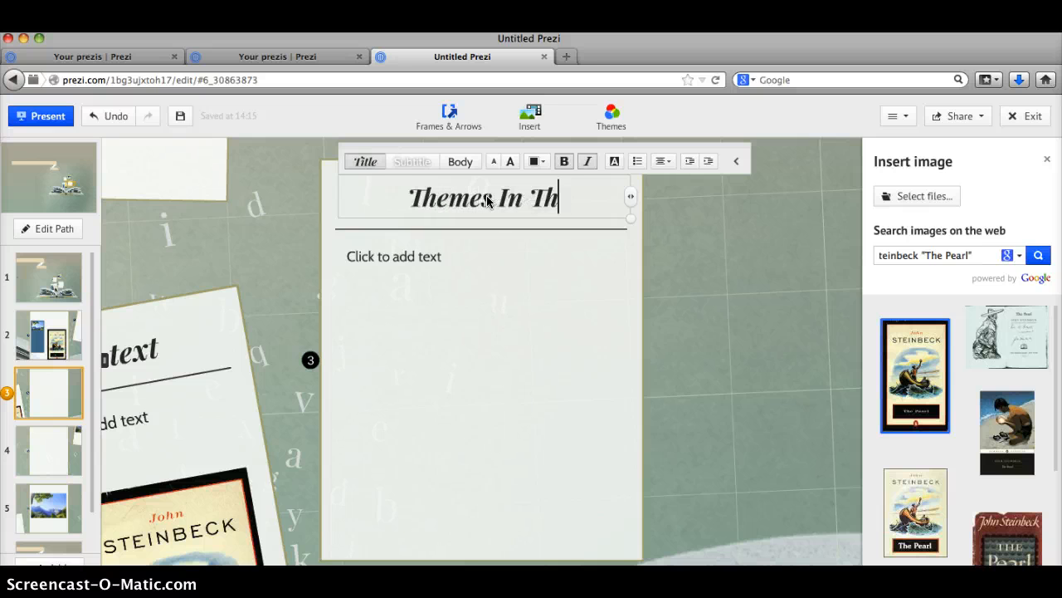
type("e Pearl")
left_click(460, 260)
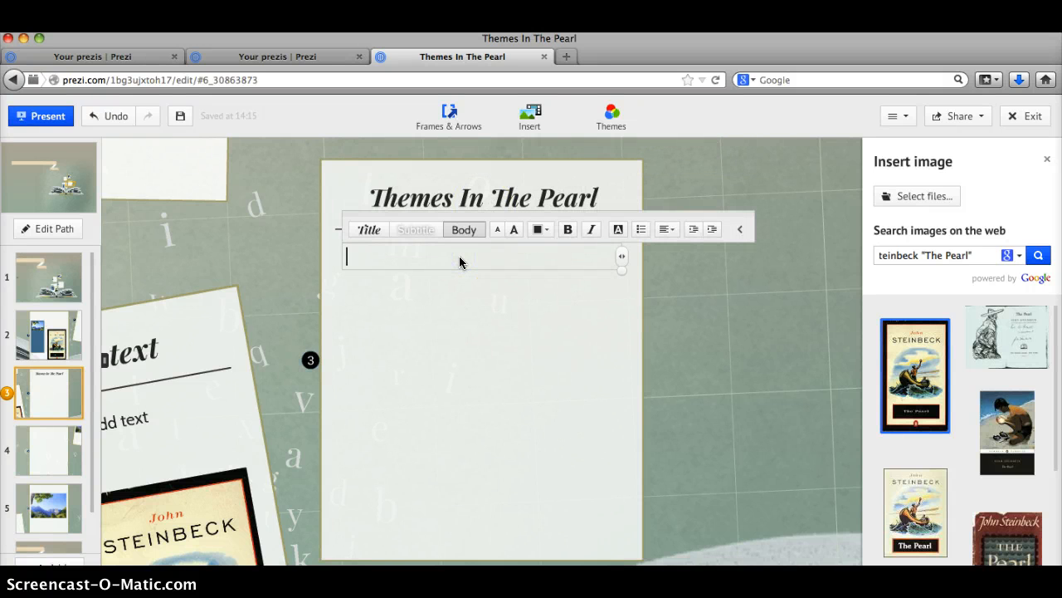
type("Greed")
key("Return")
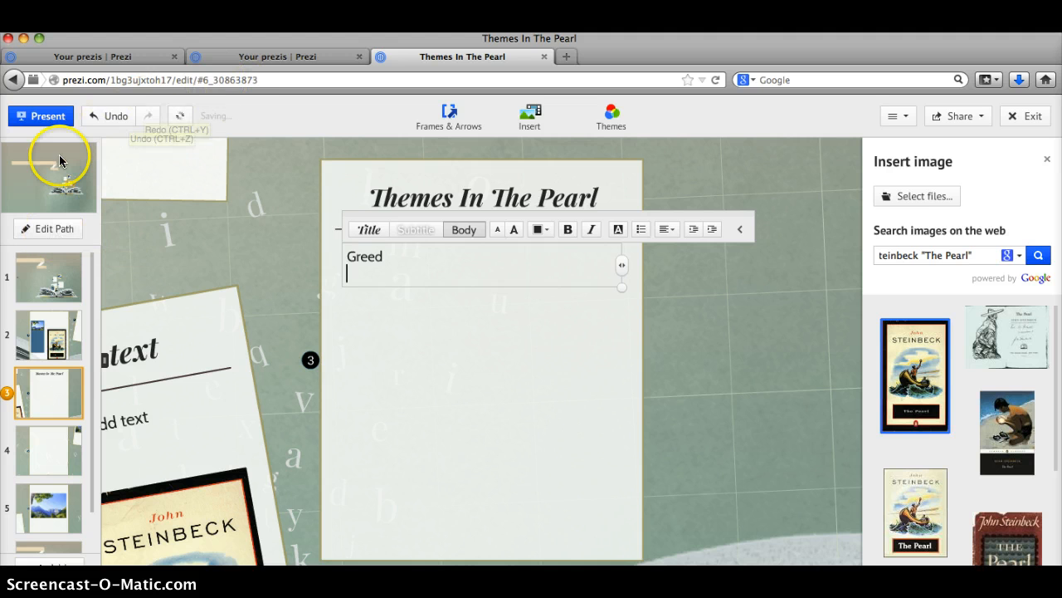
Undo the Greed text and the frame title, then bring up the theme gallery
left_click(110, 118)
left_click(110, 118)
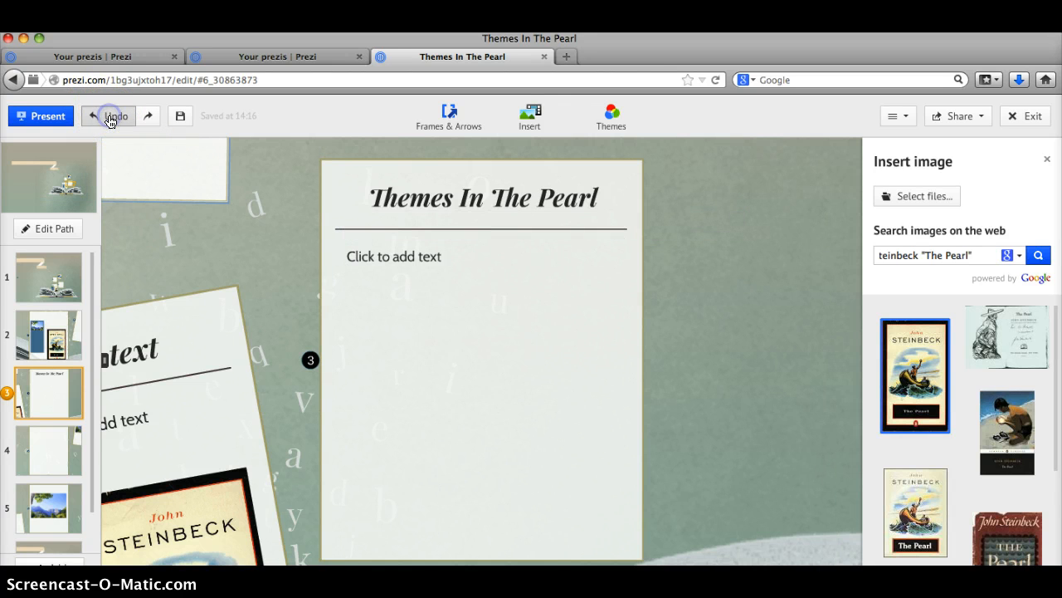
left_click(610, 116)
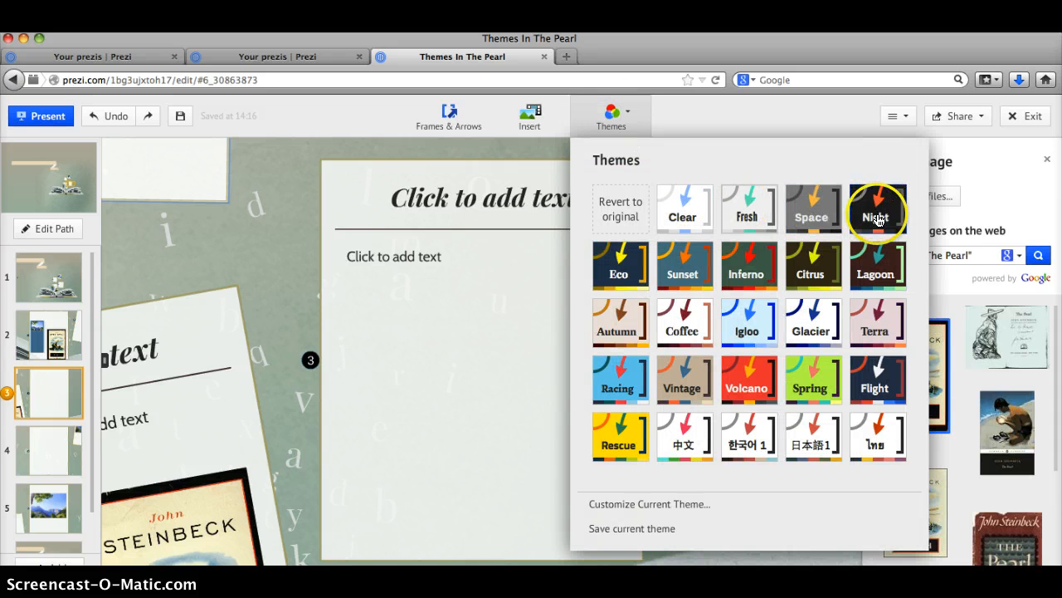
Try the Flight theme, switch to Spring instead, and zoom out to the overview
left_click(871, 389)
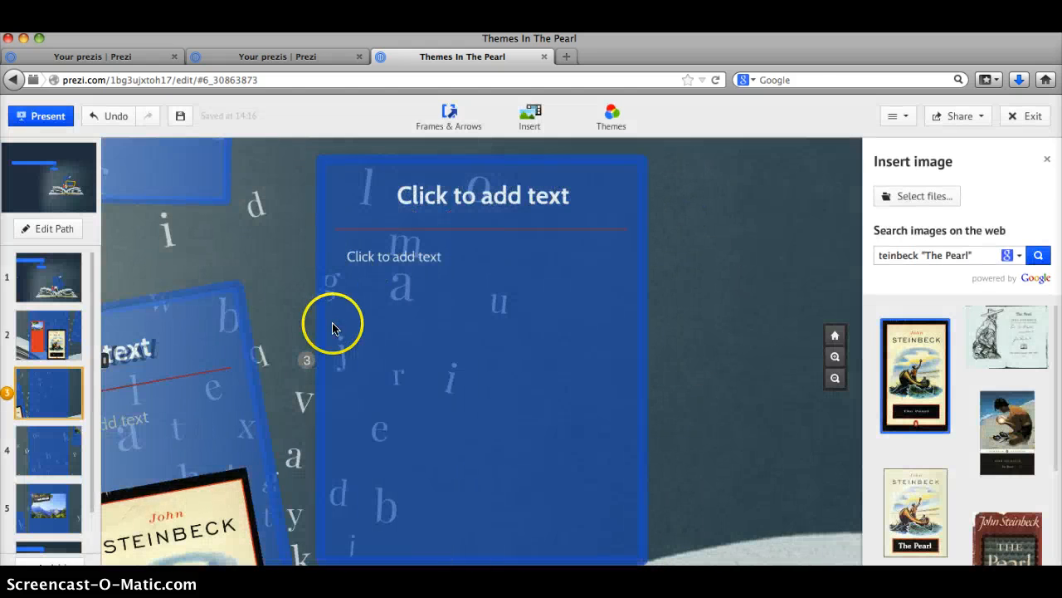
left_click(612, 117)
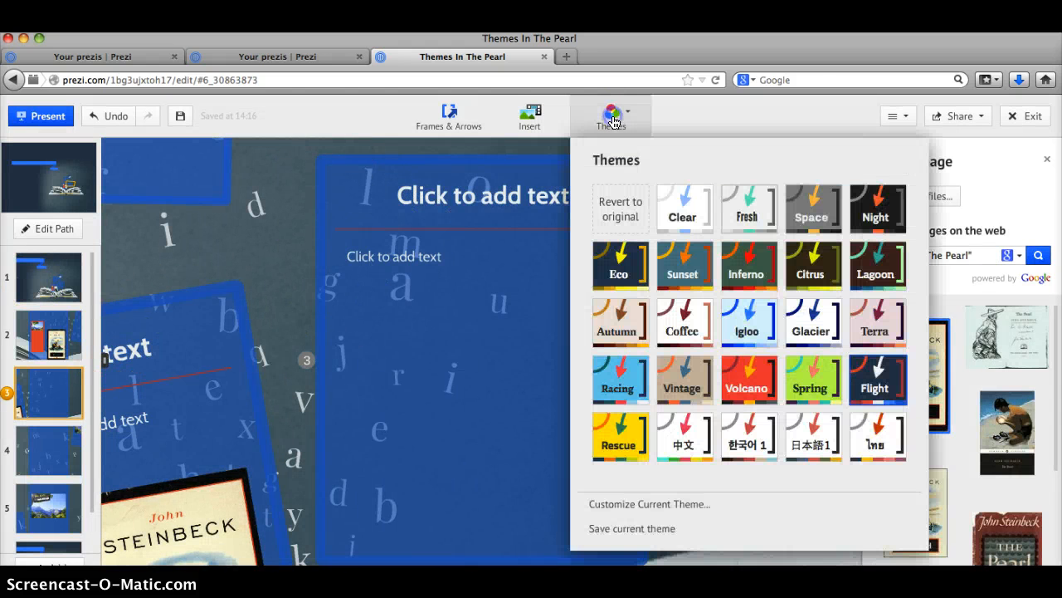
left_click(789, 393)
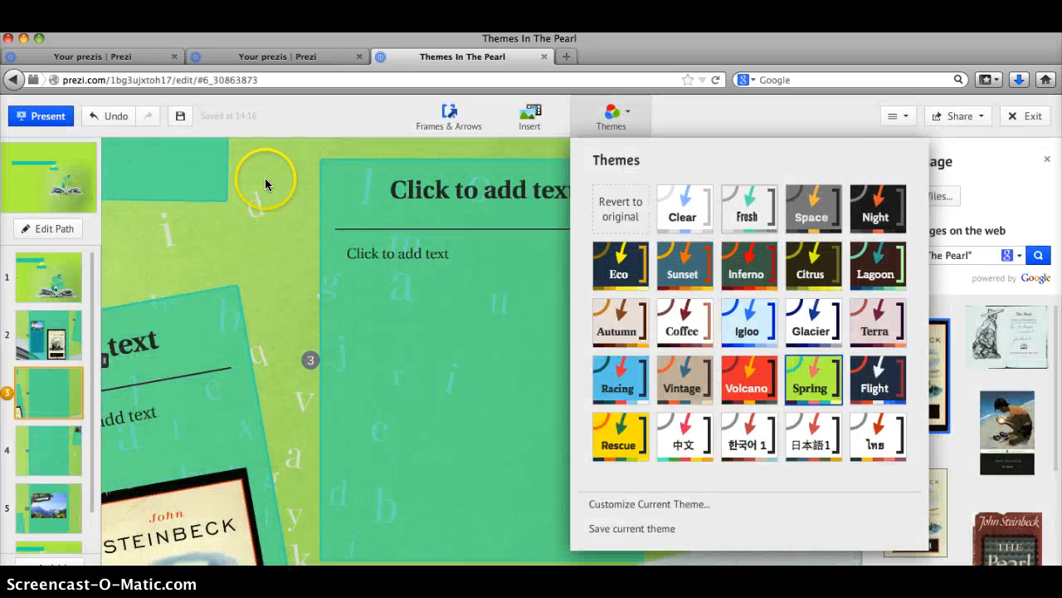
left_click(266, 179)
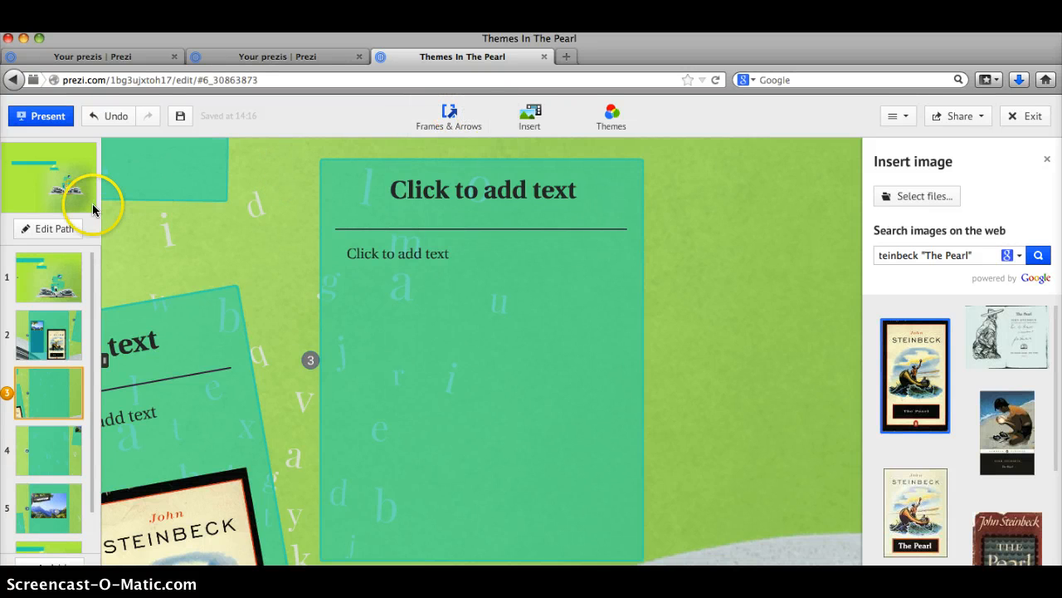
left_click(59, 185)
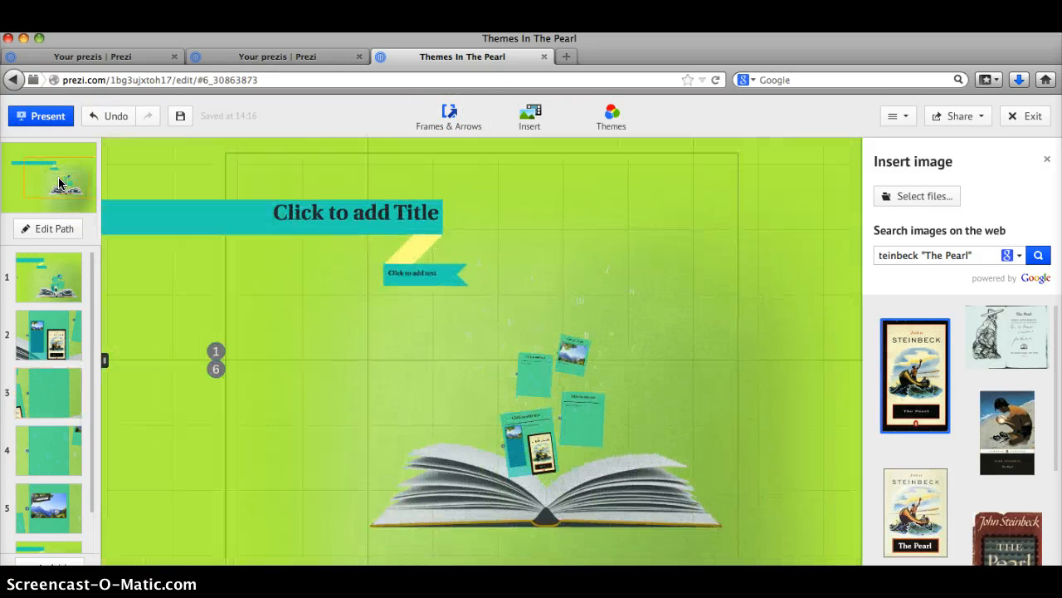
Draw a circle frame to the right of the cards above the book
left_click(448, 117)
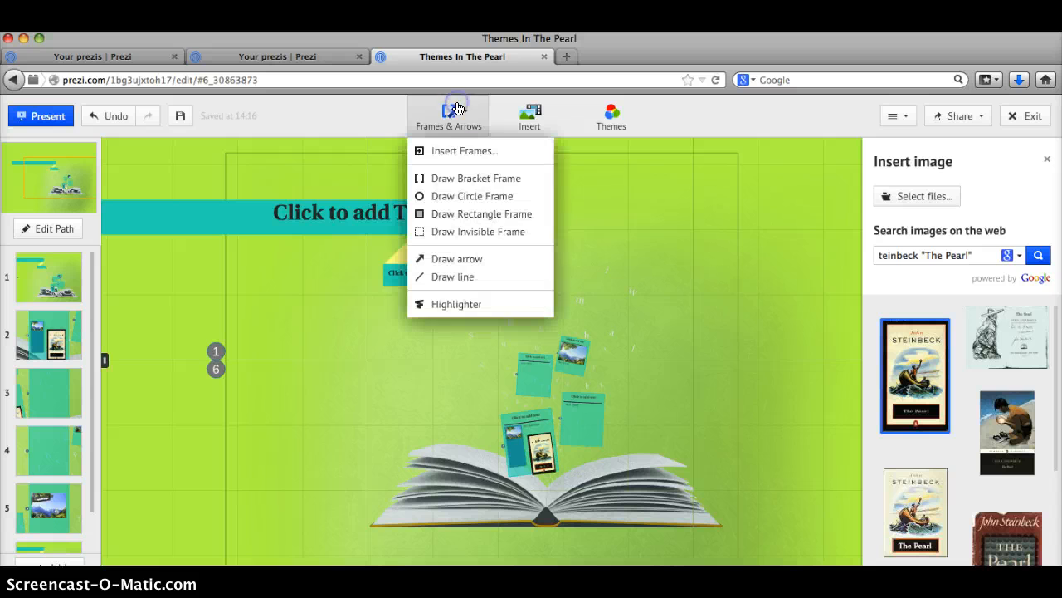
left_click(474, 197)
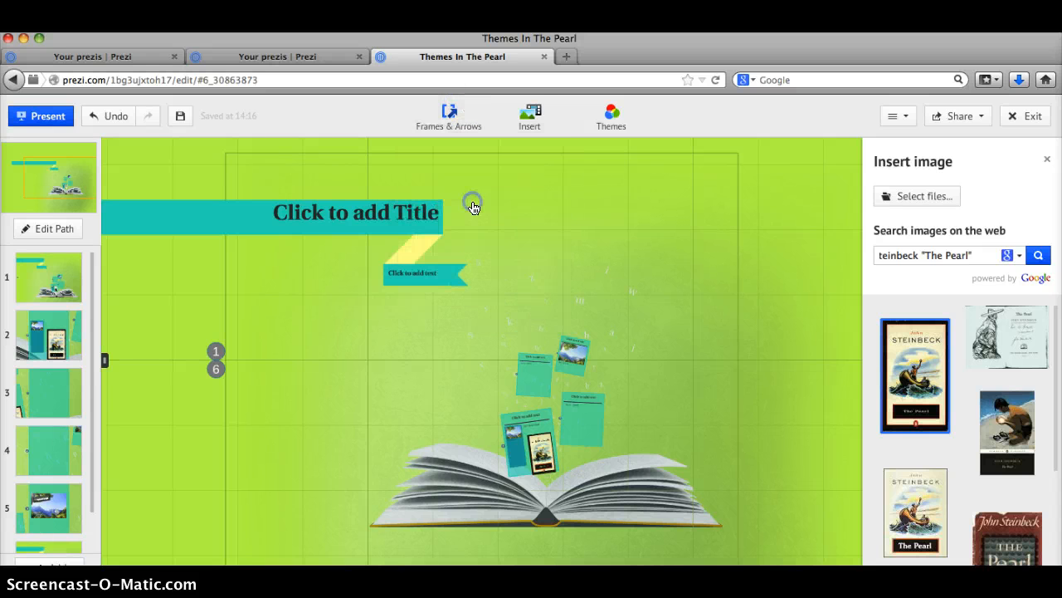
left_click(620, 401)
left_click_drag(620, 401, 700, 393)
left_click(582, 415)
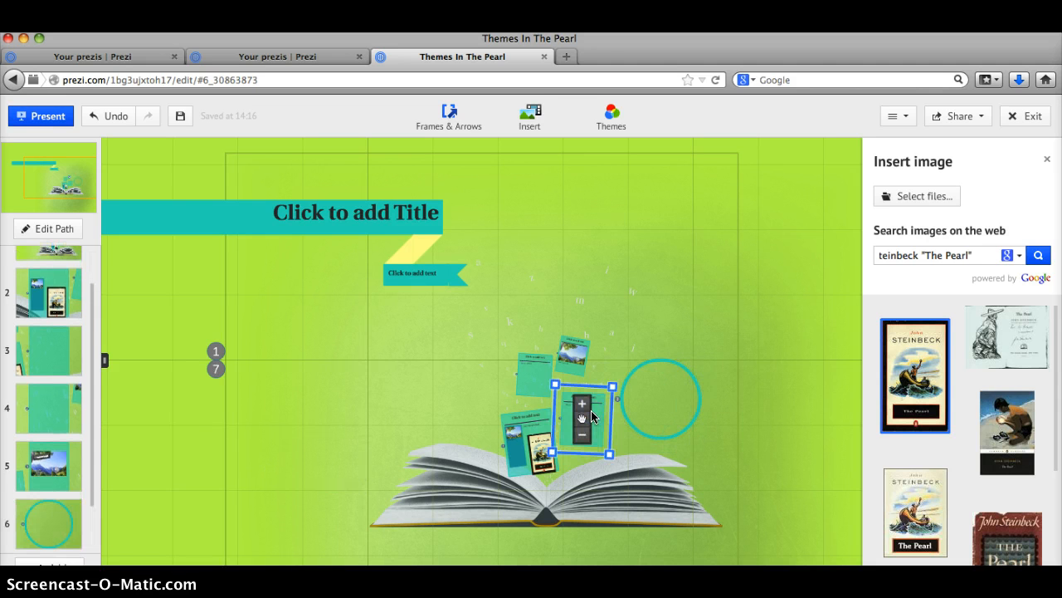
Zoom to the new circle frame at path point 6 and add a text box inside it
left_click(29, 453)
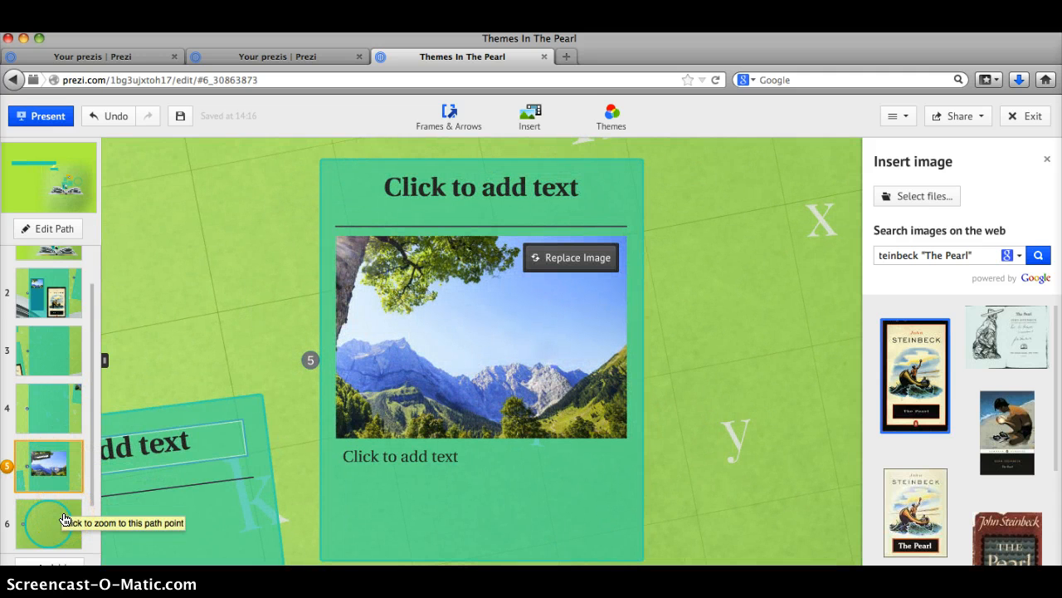
left_click(65, 518)
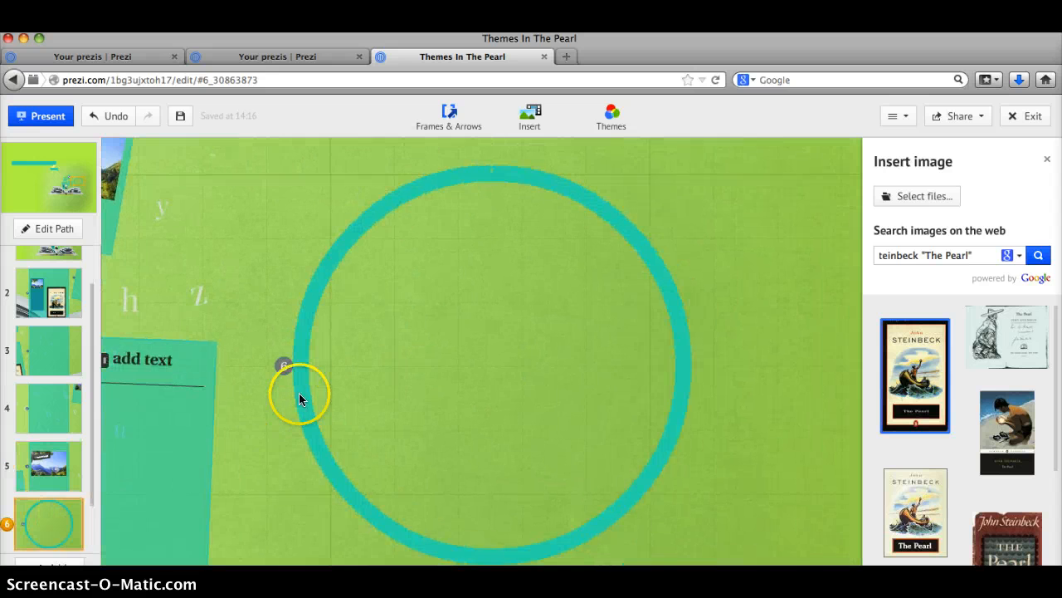
double_click(415, 263)
type("thidasd")
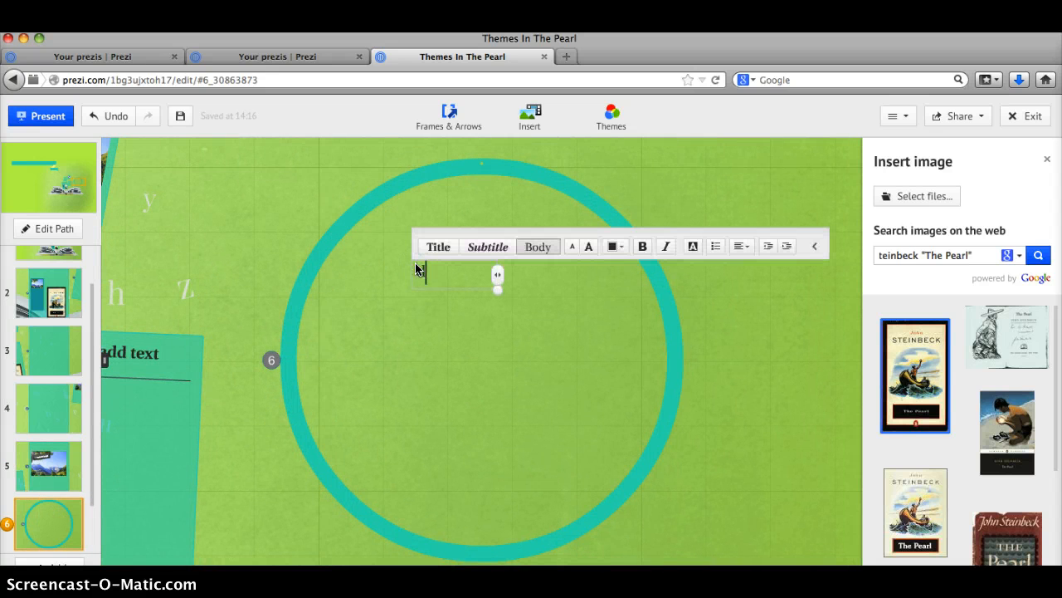
key("BackSpace")
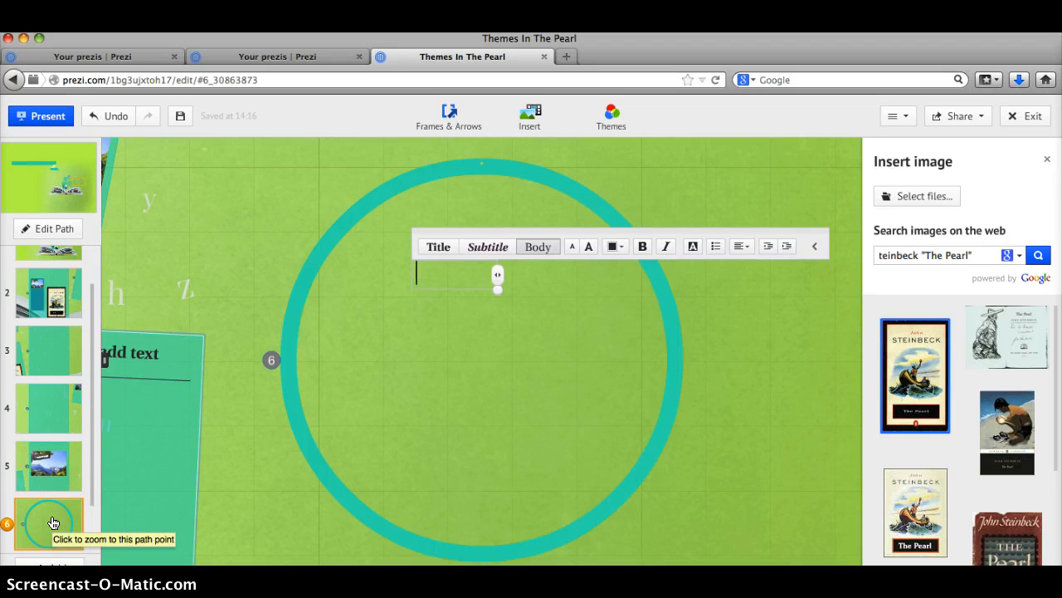
Drag the circle frame to path position 3 and zoom out to the overview
left_click_drag(52, 521, 11, 349)
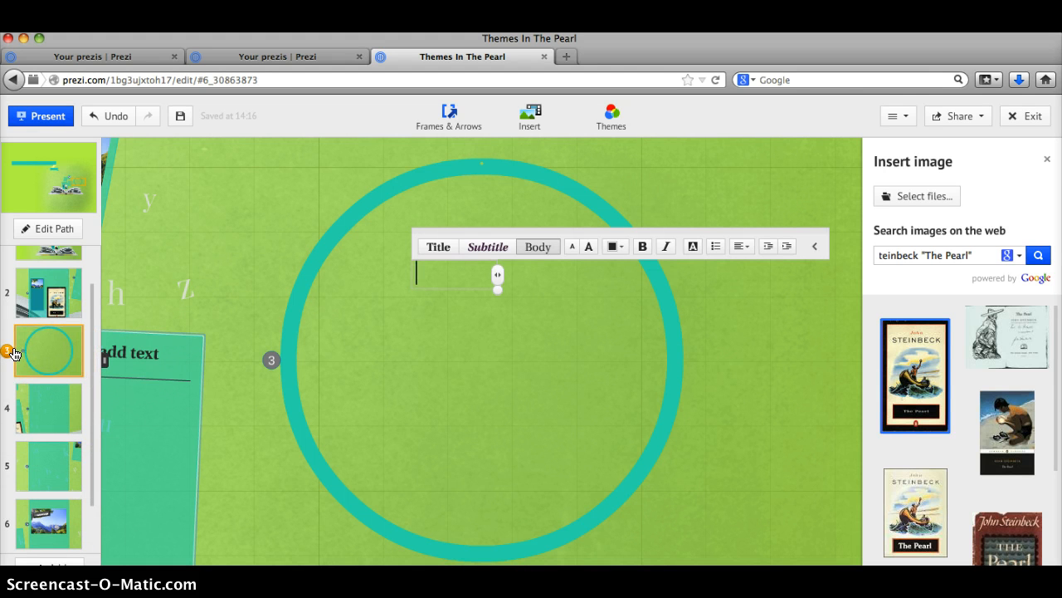
left_click(36, 289)
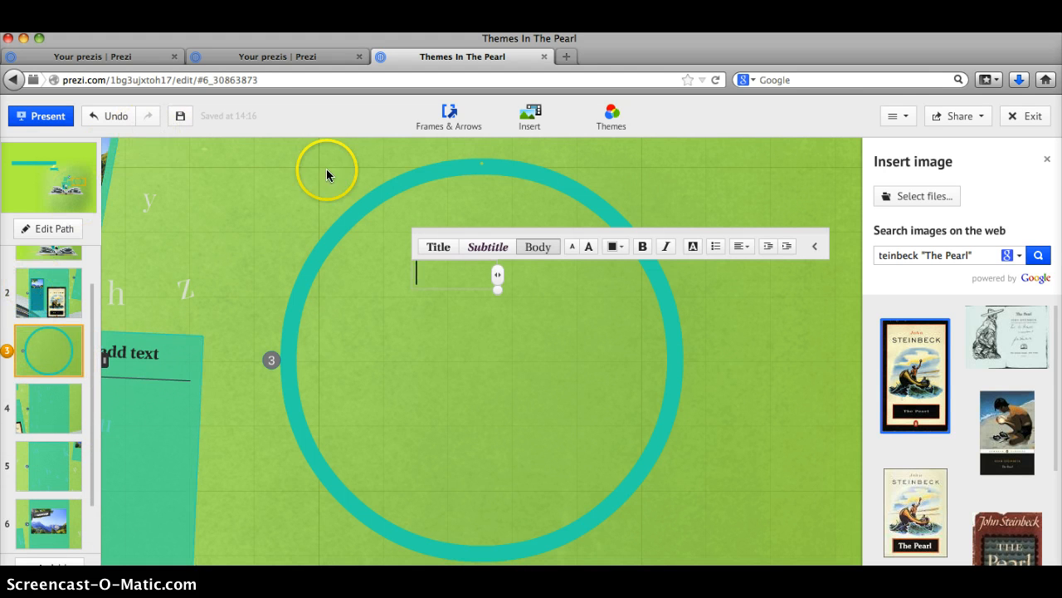
left_click(60, 170)
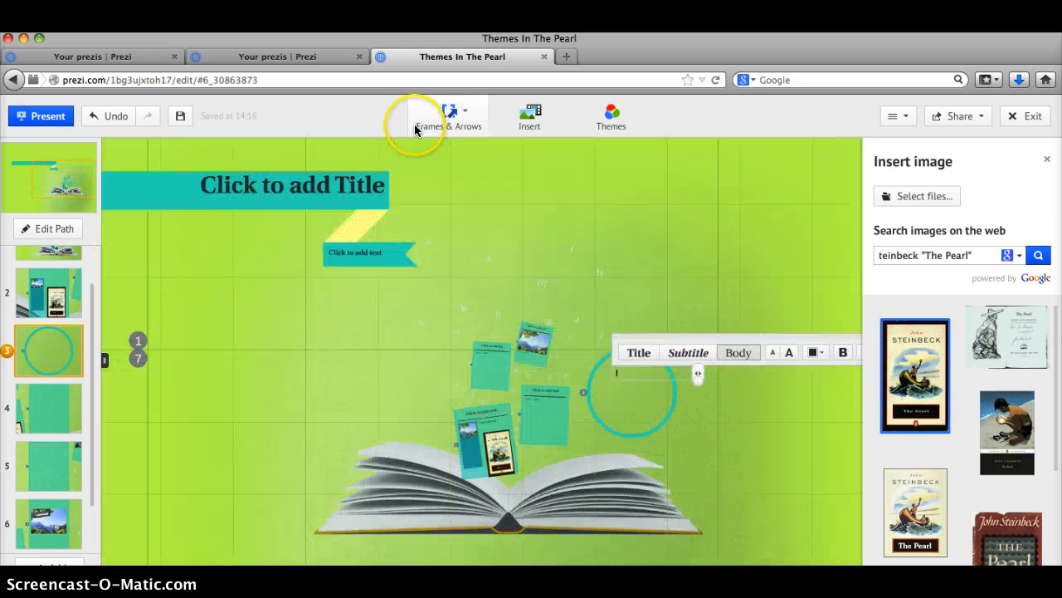
Draw an arrow from the cards to the circle, bending it into an arc ending at the circle's right side
left_click(452, 117)
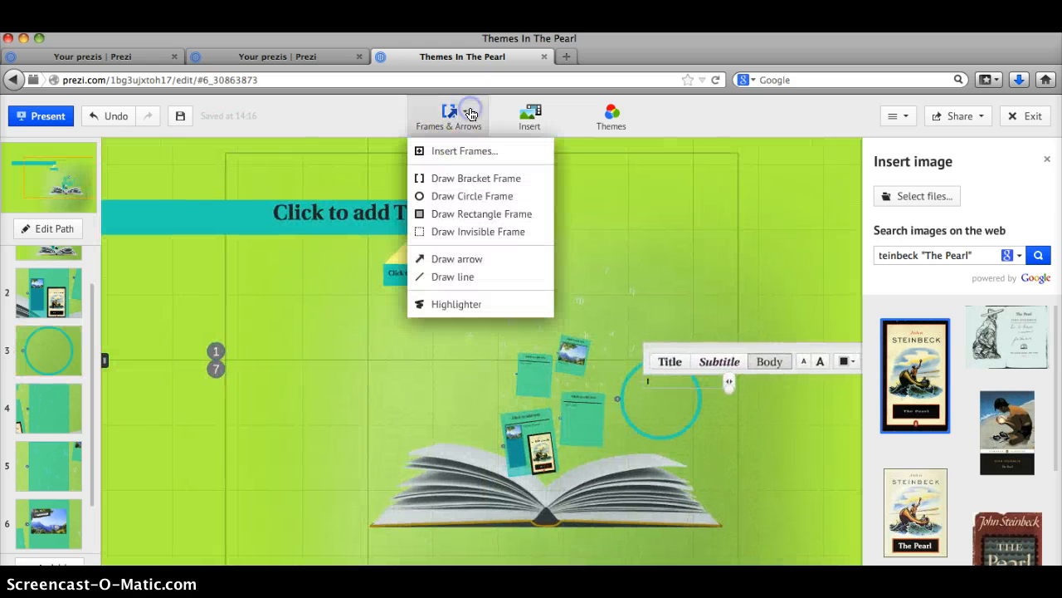
left_click(446, 265)
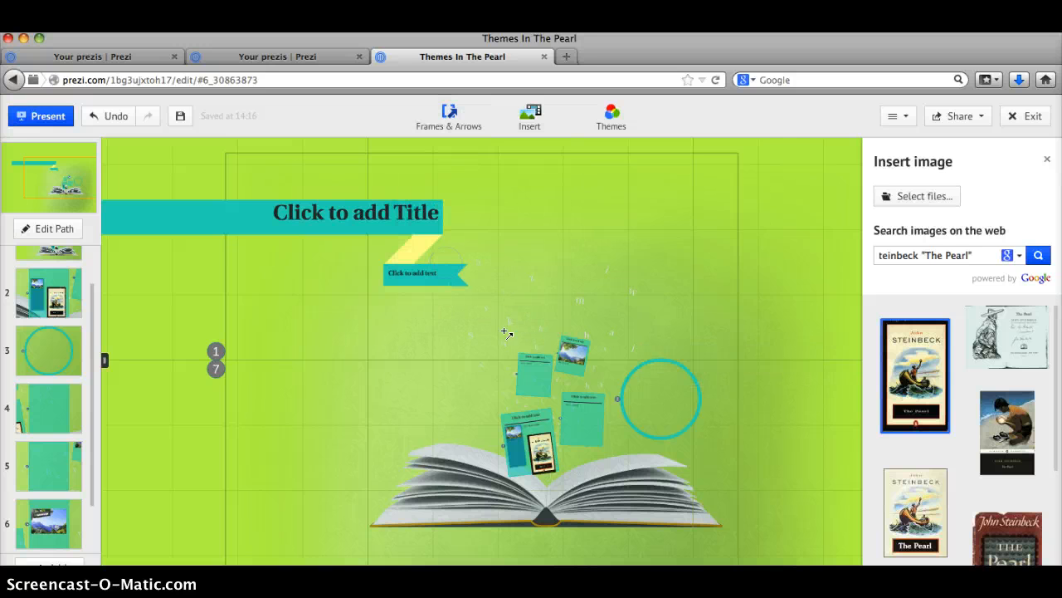
mouse_move(528, 350)
left_mouse_down()
mouse_move(523, 377)
mouse_move(531, 302)
mouse_move(662, 324)
left_mouse_up()
left_click_drag(664, 286, 677, 372)
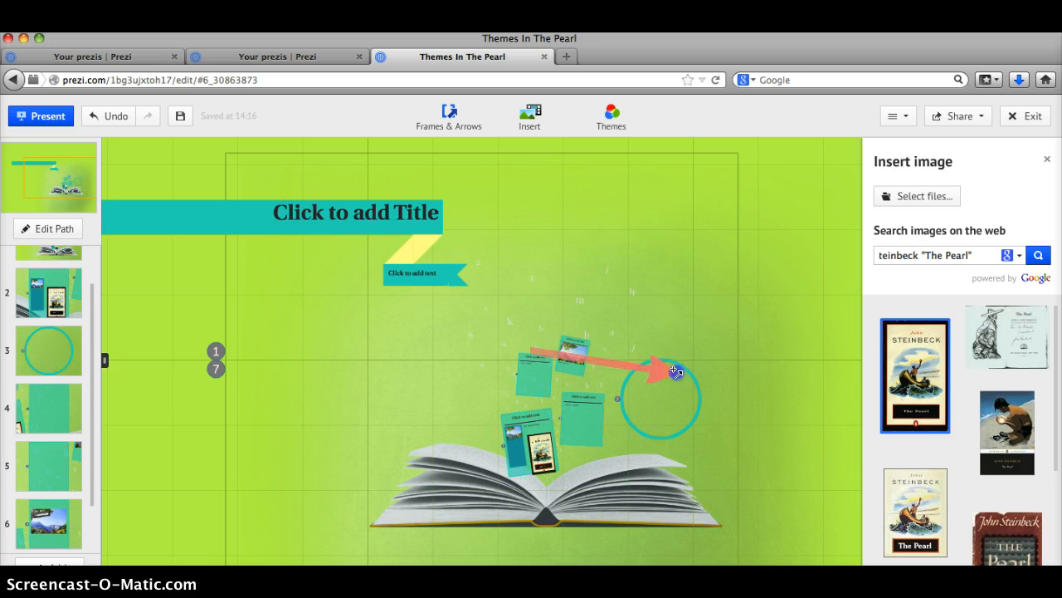
left_click_drag(604, 363, 660, 312)
left_click_drag(679, 374, 711, 409)
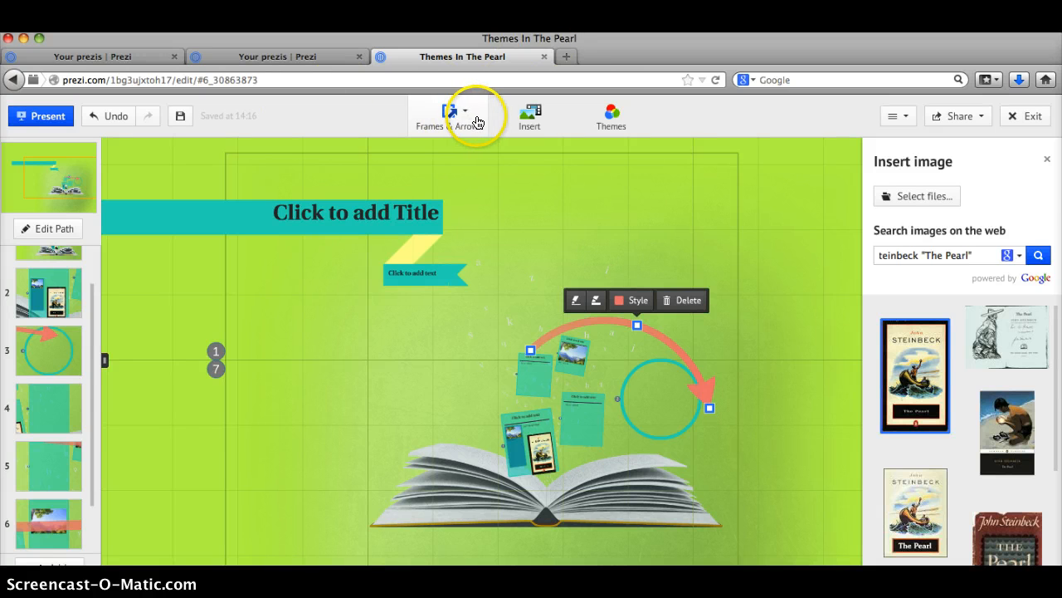
Dismiss the Insert list without adding anything and leave the editor for the previous page
left_click(523, 116)
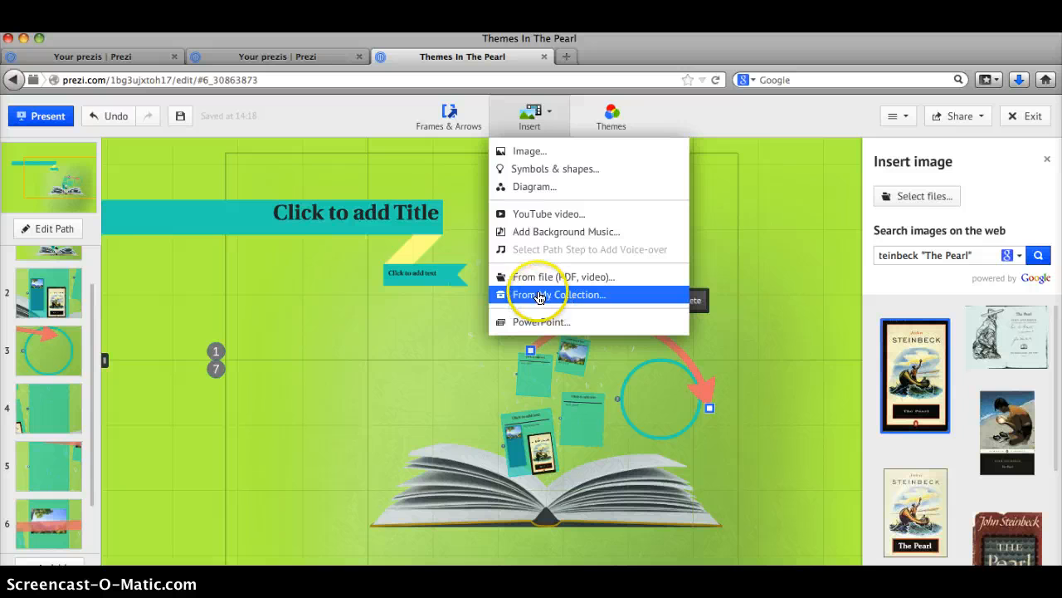
left_click(269, 279)
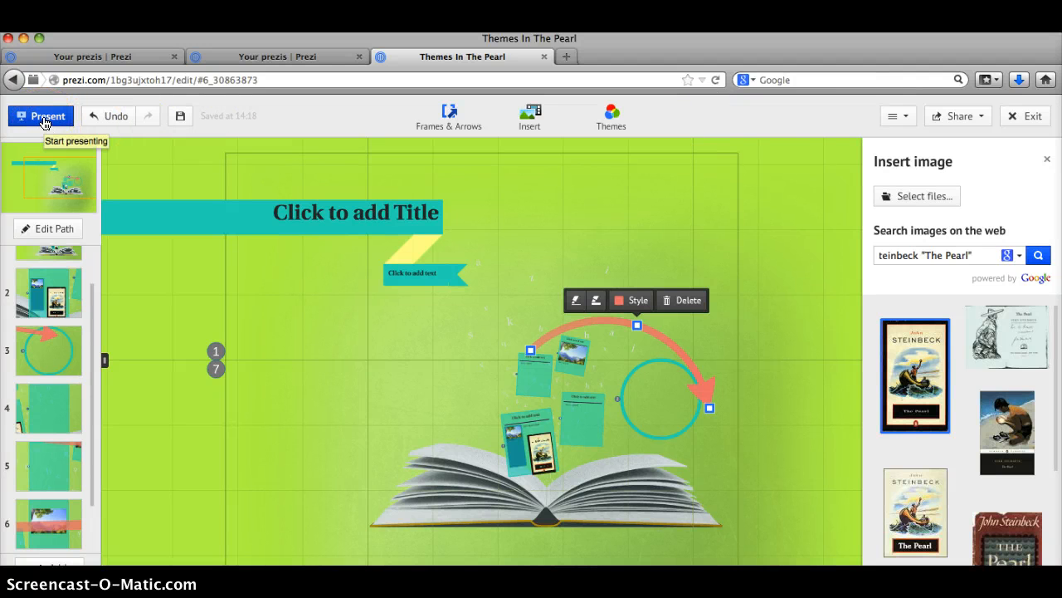
left_click(15, 79)
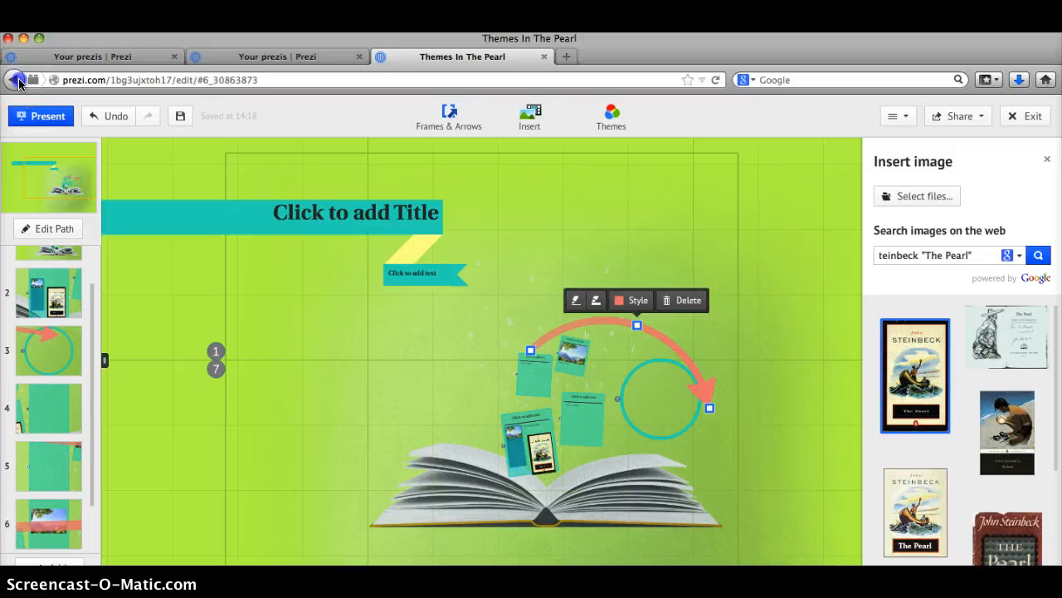
Open 'Perils and Promises of Social Media' from Your prezis and scroll its player into view
left_click(300, 57)
mouse_move(762, 394)
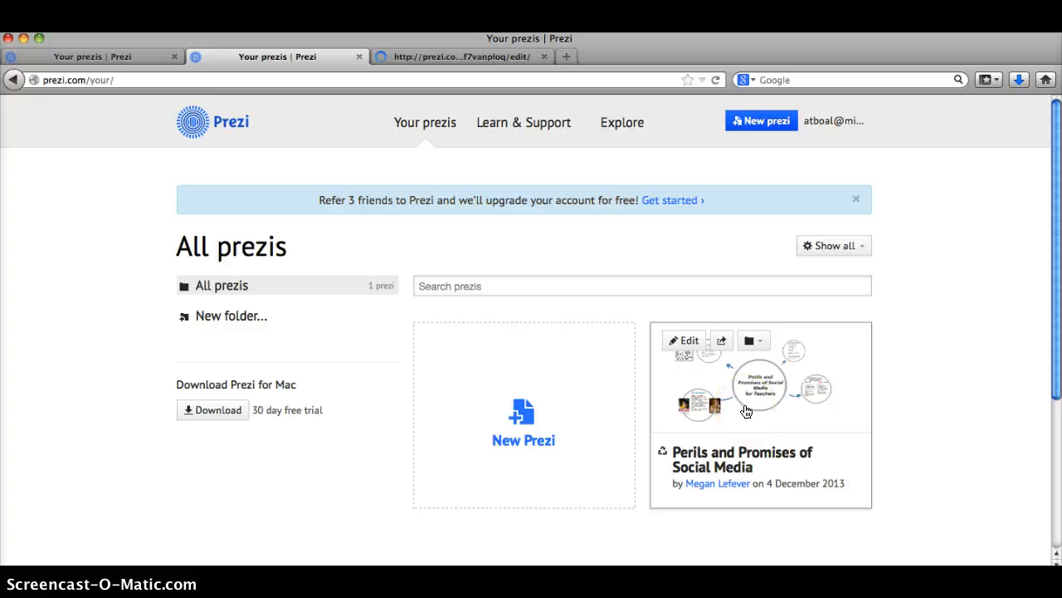
left_click(746, 410)
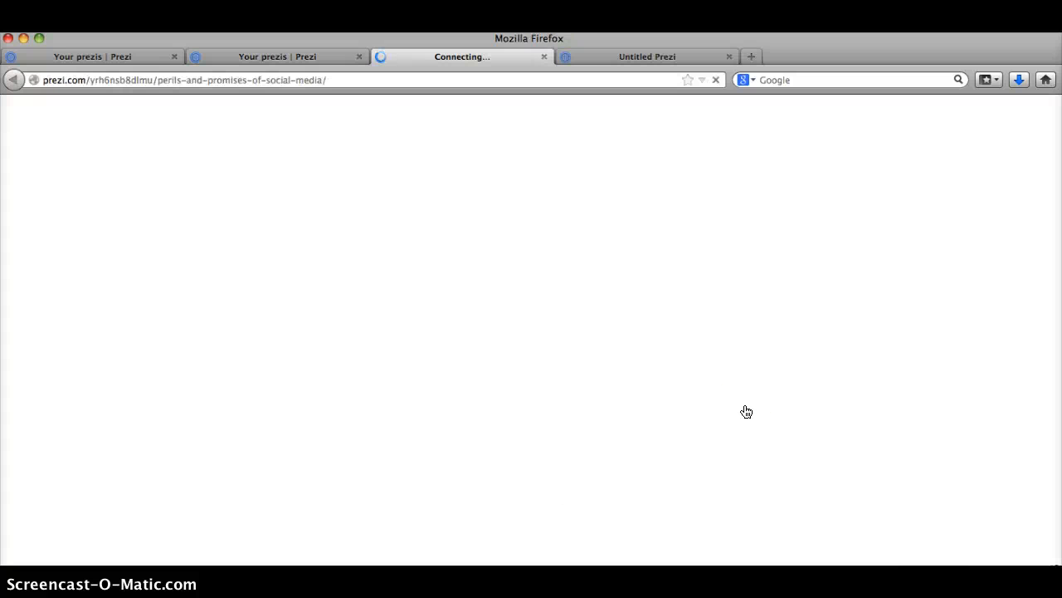
left_click(577, 288)
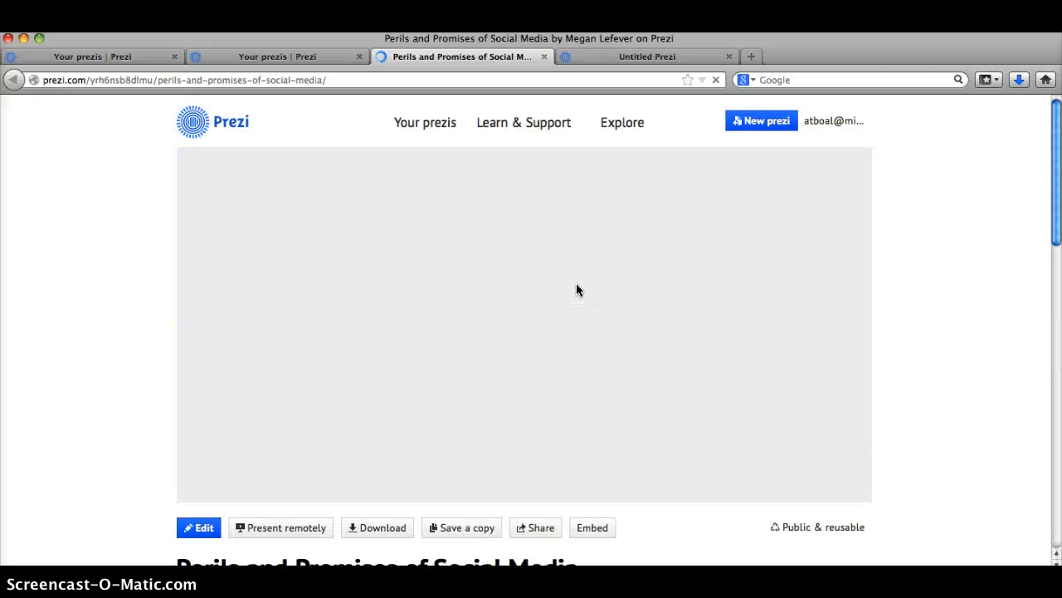
left_click(1058, 279)
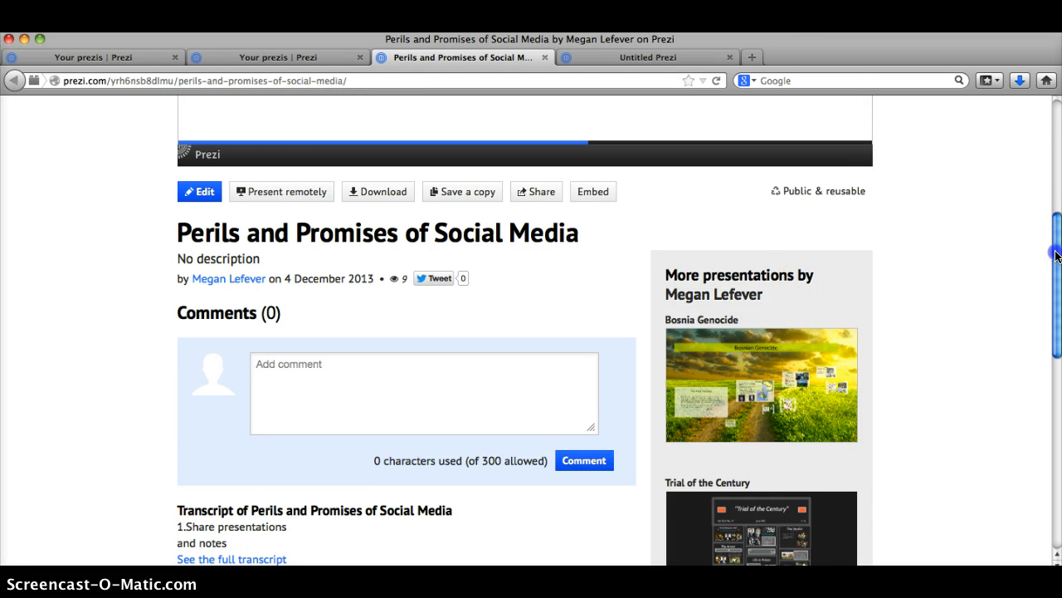
left_click_drag(1057, 255, 1052, 133)
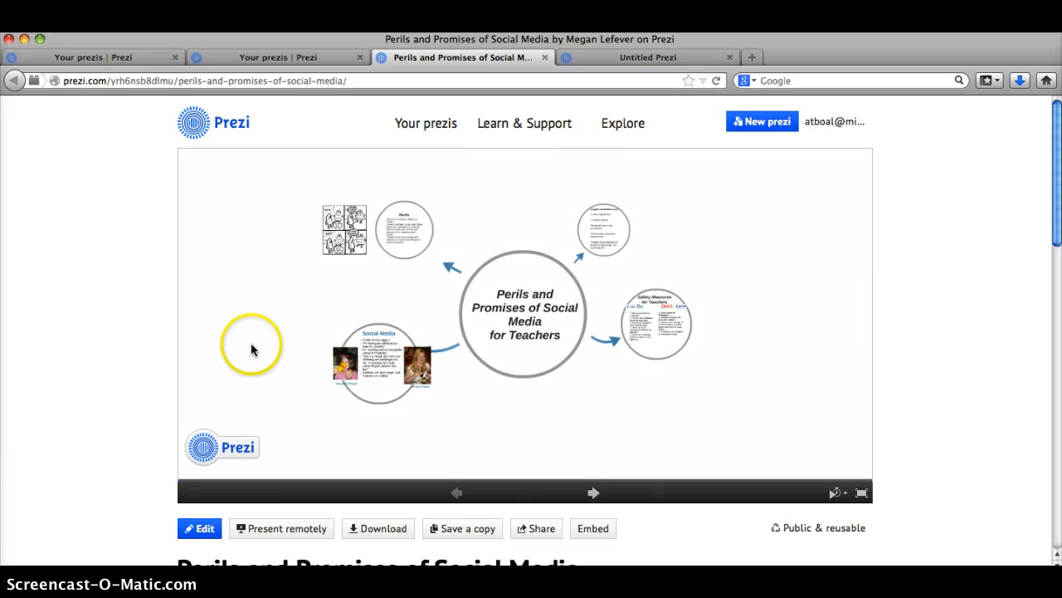
Present the prezi full screen and advance through the title, topic overview, Social Media and Perils circles
left_click(863, 495)
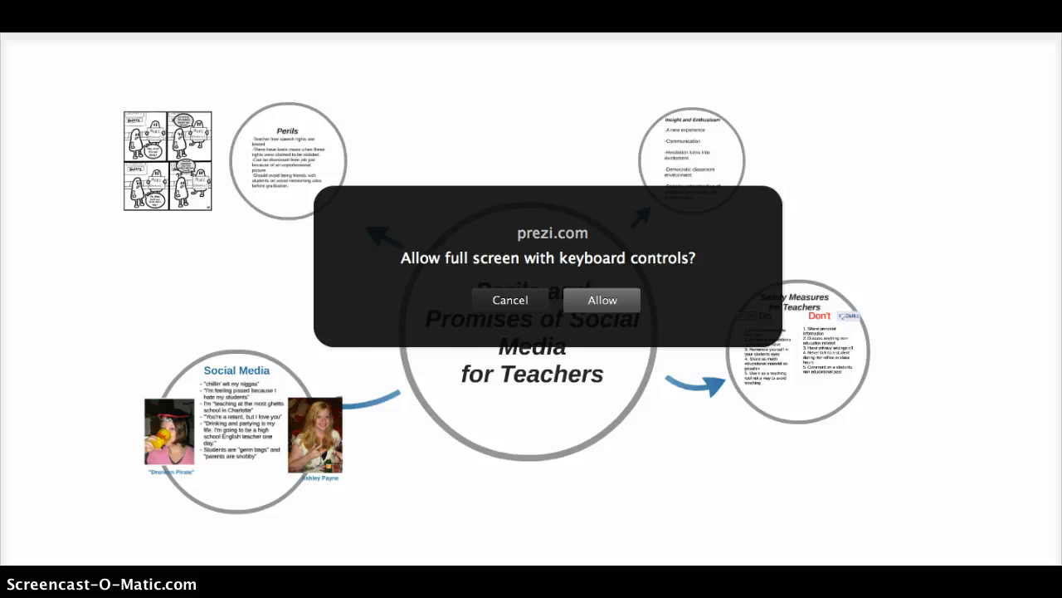
left_click(599, 301)
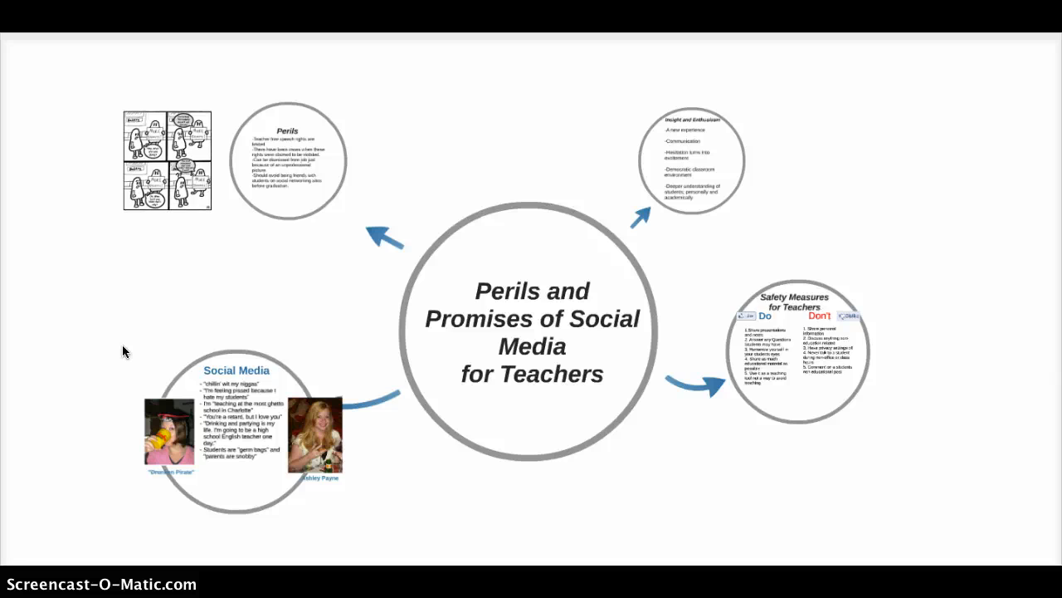
key("Right")
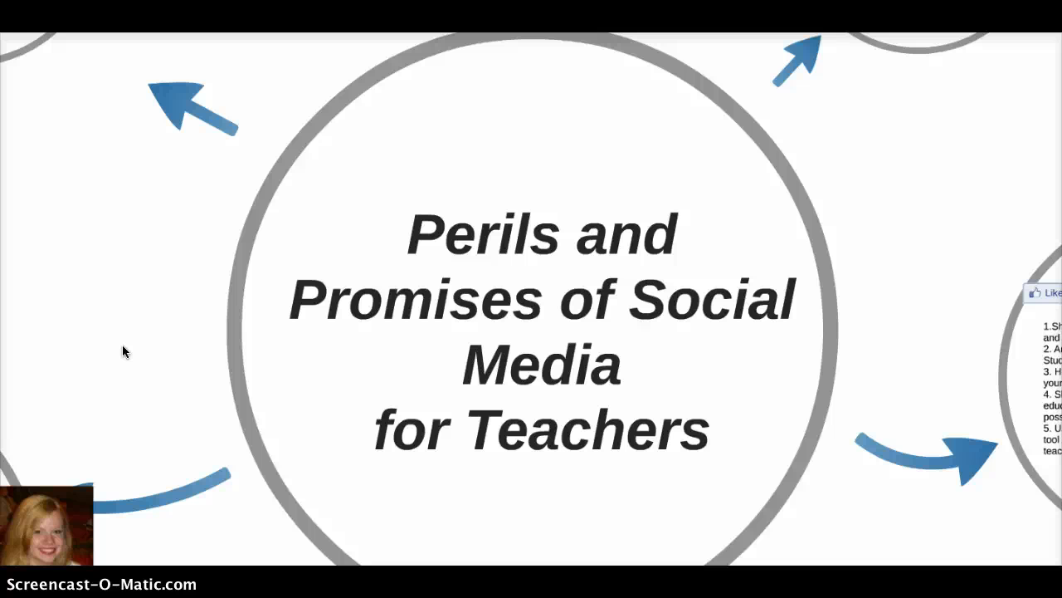
key("Right")
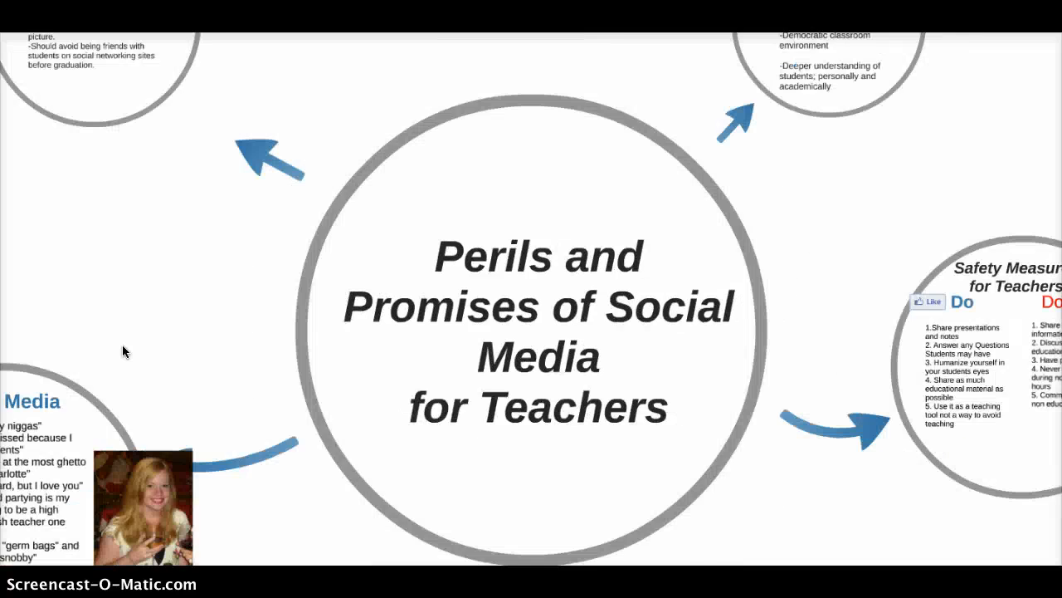
key("Right")
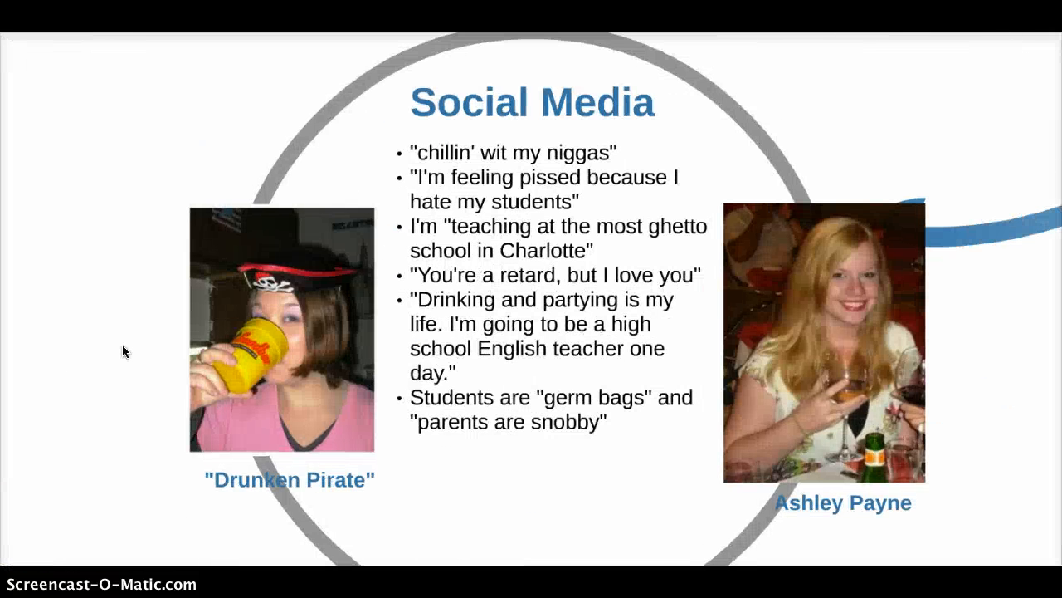
key("Right")
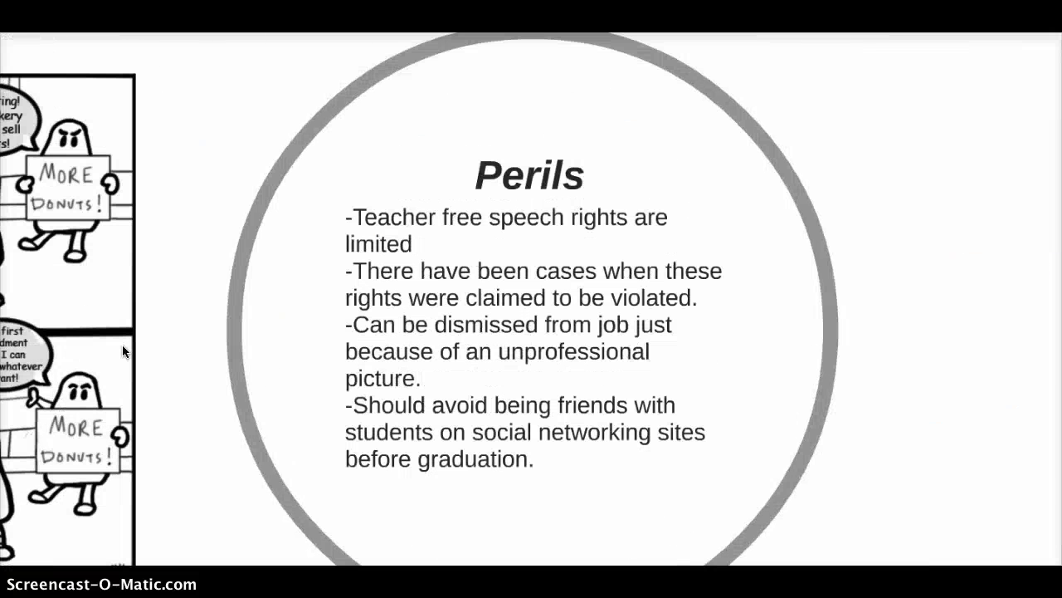
Move on to the donut comic and Insight and Enthusiasm circle, return to the comic, then exit full screen
left_click(38, 247)
key("Right")
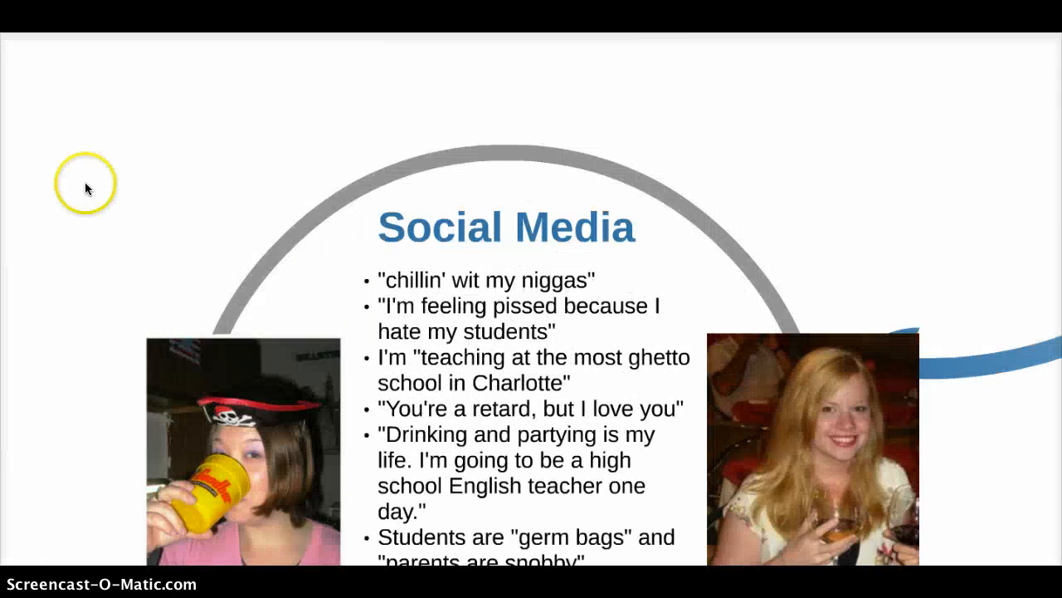
key("Left")
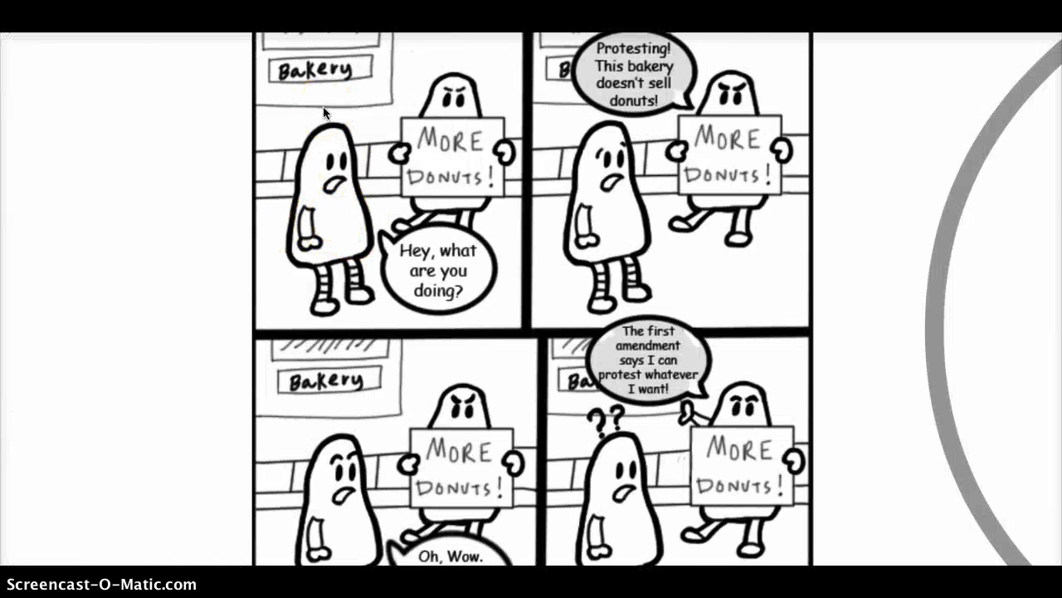
key("Right")
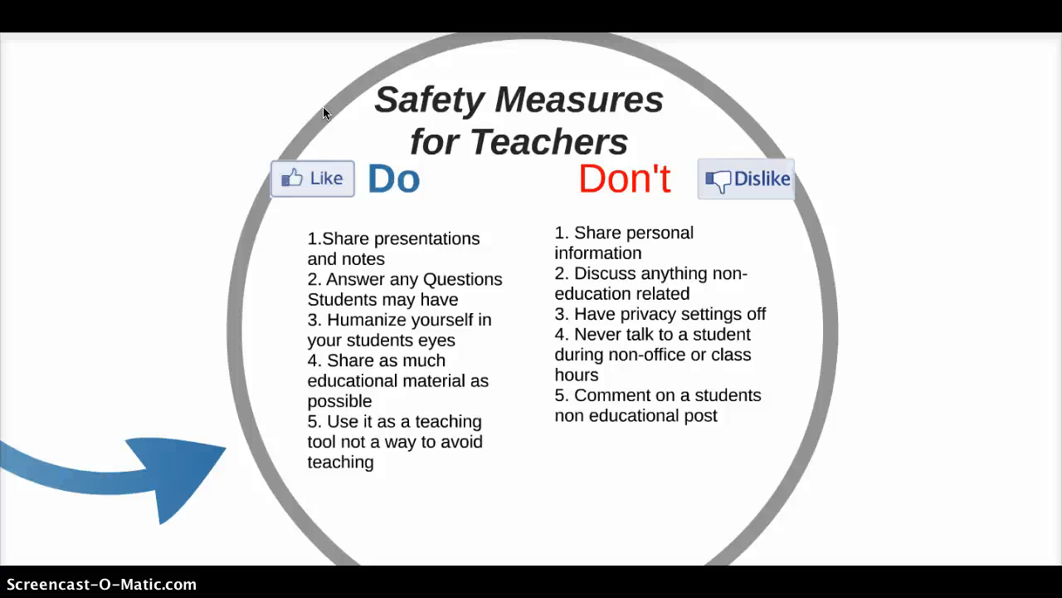
key("Left")
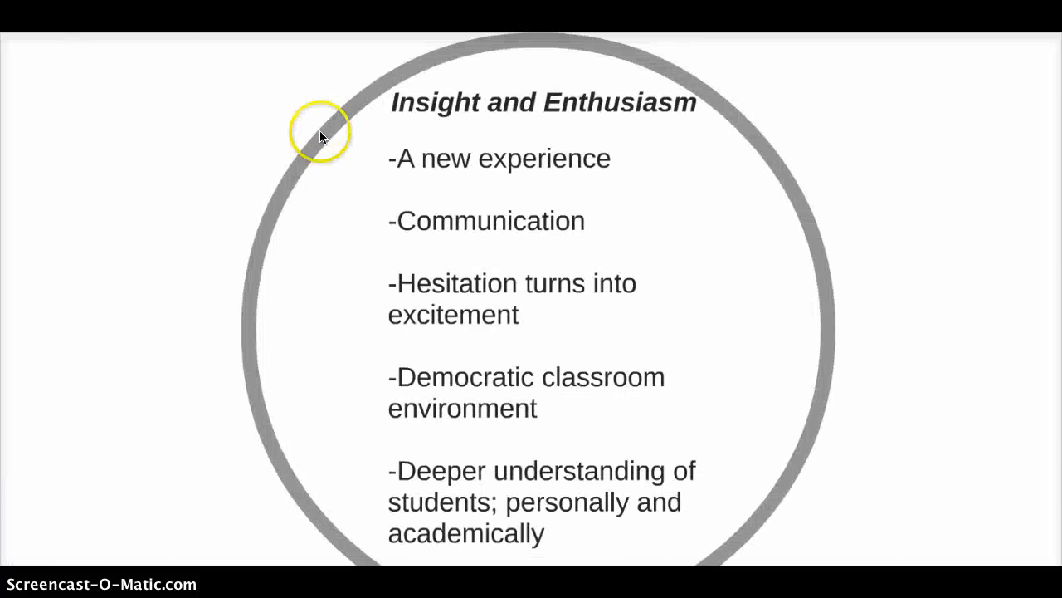
key("Left")
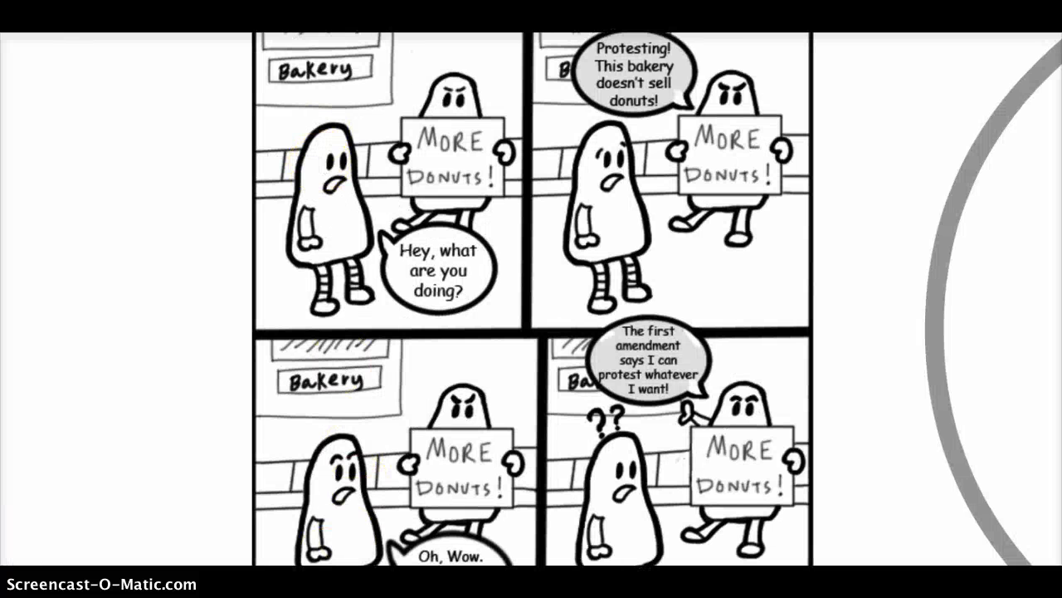
key("Escape")
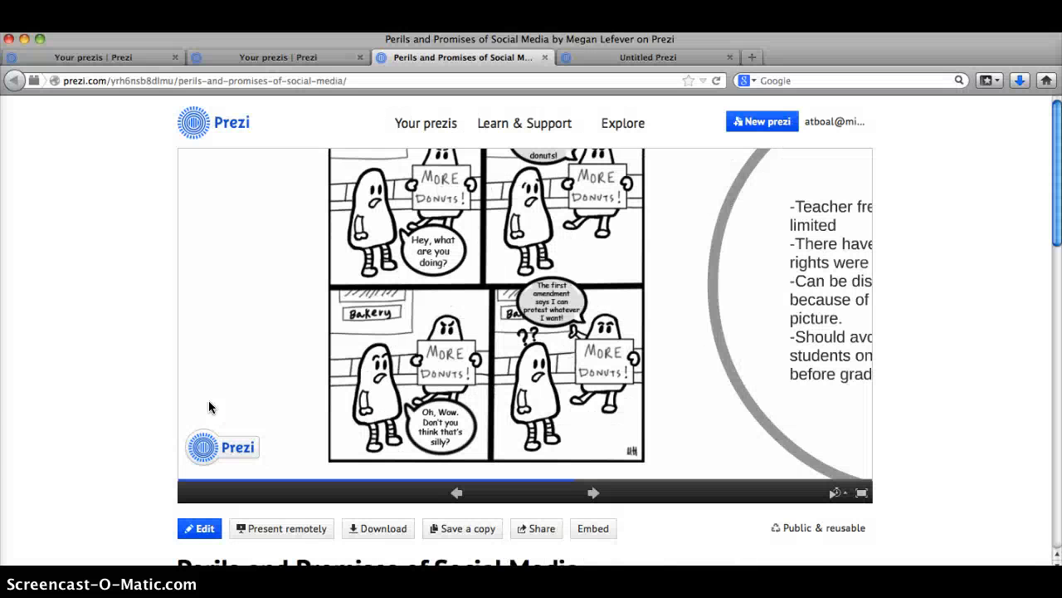
From Your prezis, dismiss the co-editing introduction and open the Themes In The Pearl thumbnail
left_click(427, 128)
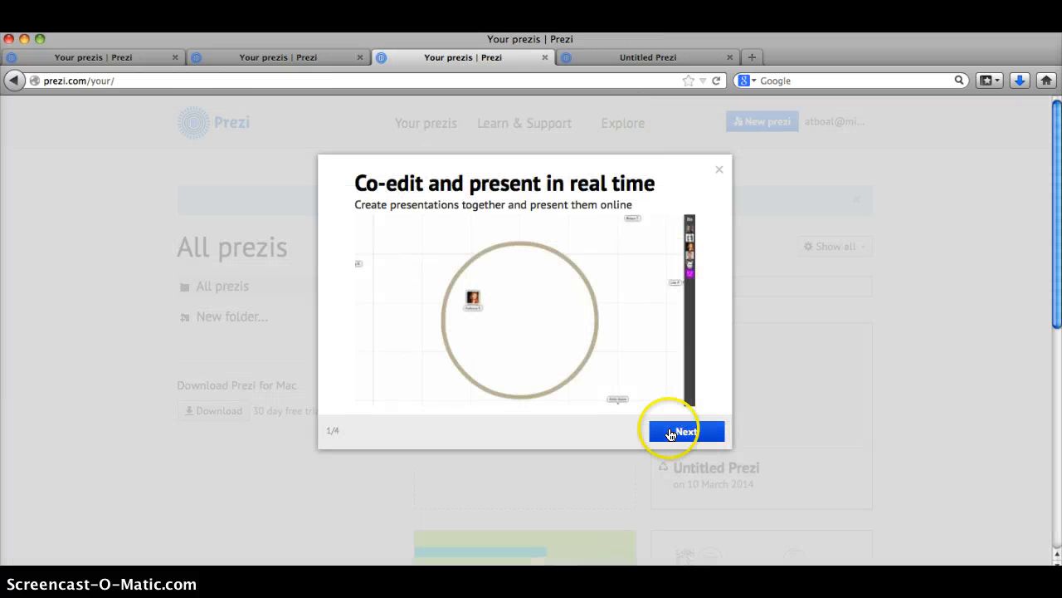
left_click(719, 172)
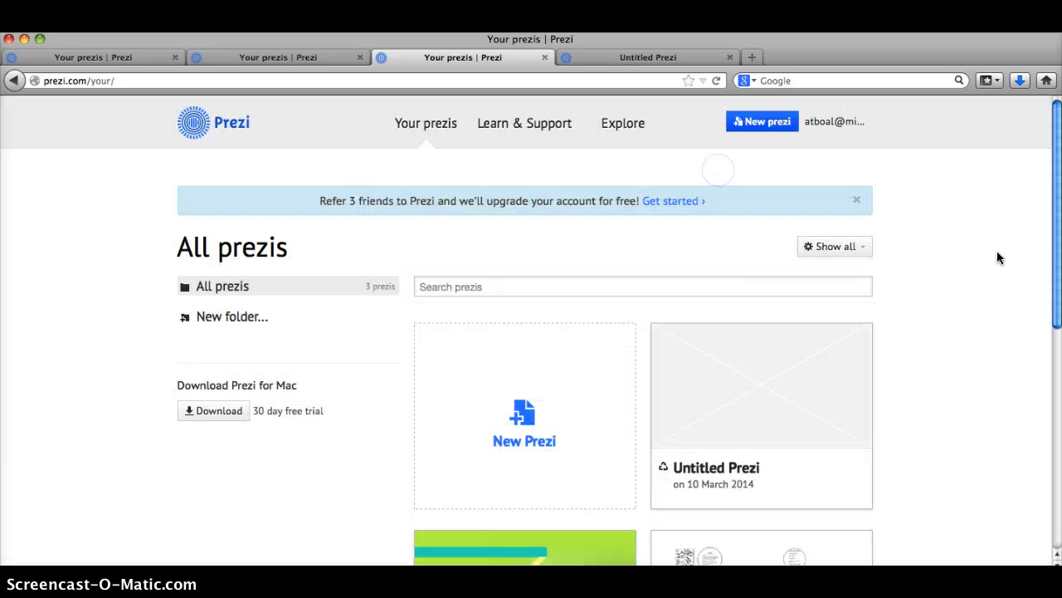
left_click_drag(1059, 159, 1058, 282)
mouse_move(452, 270)
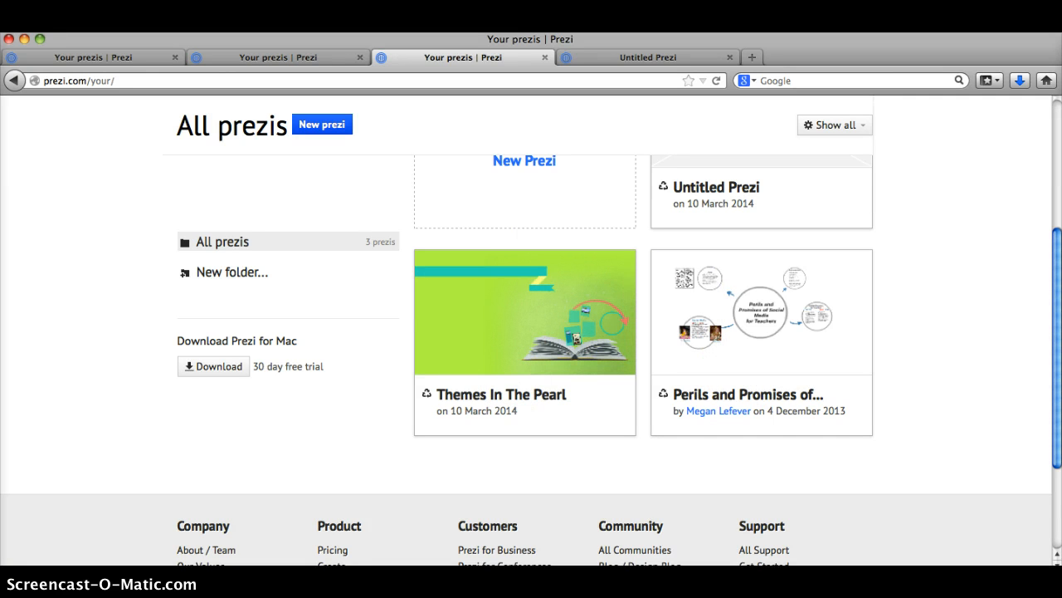
scroll(1058, 305, "up", 5)
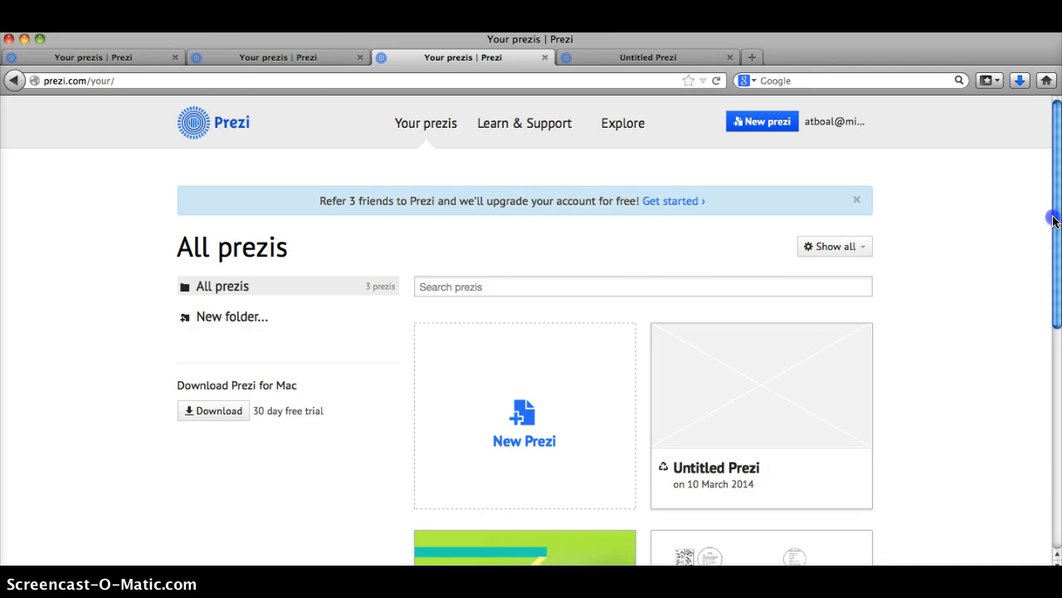
scroll(573, 394, "down", 3)
left_click(573, 394)
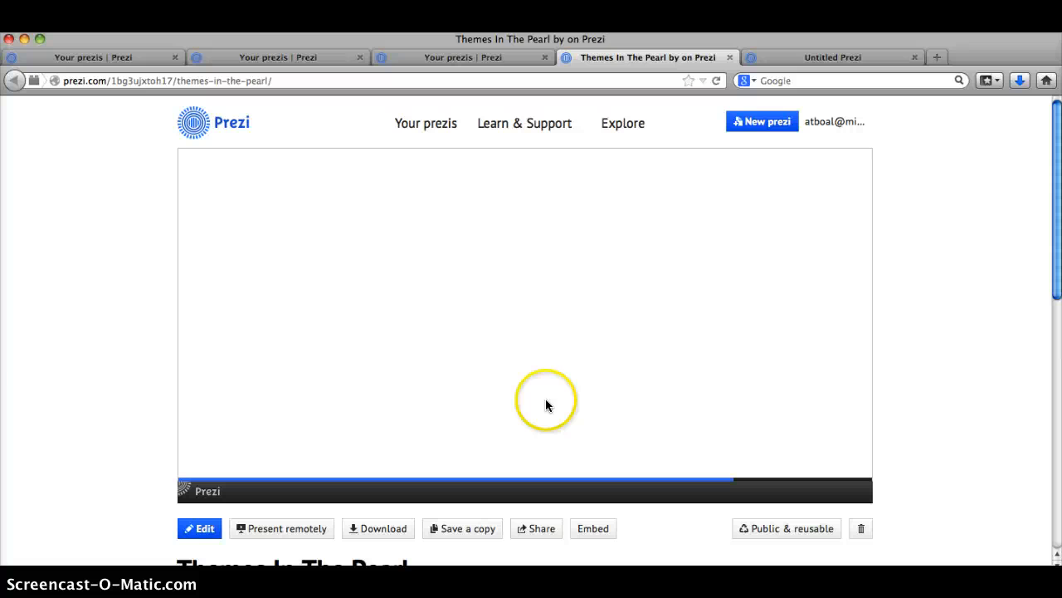
Add a collaborator's e-mail address with Editor access in Themes In The Pearl's Share dialog, then close it
left_click(535, 529)
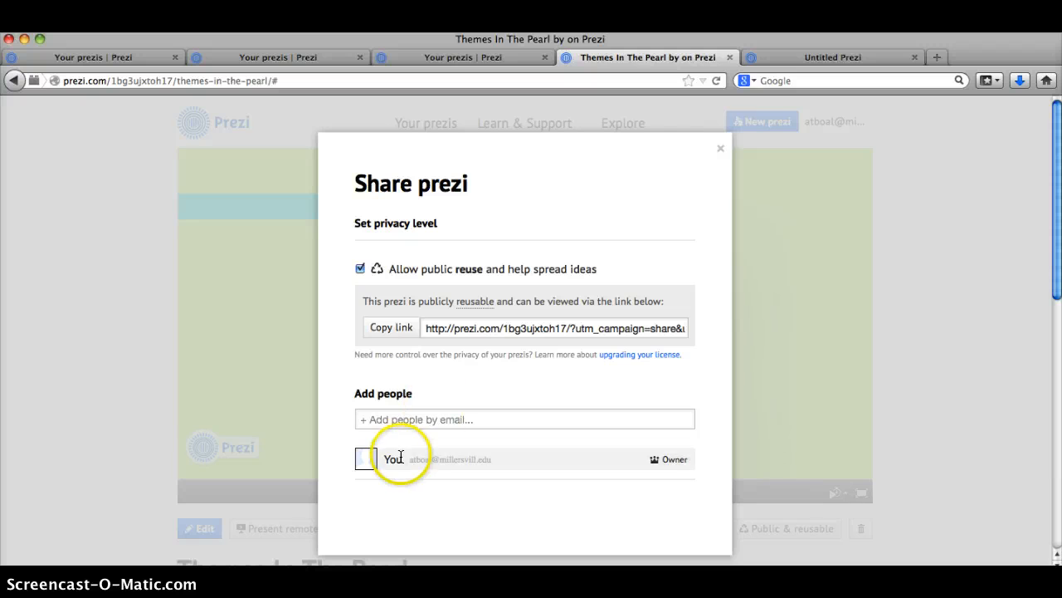
left_click(412, 421)
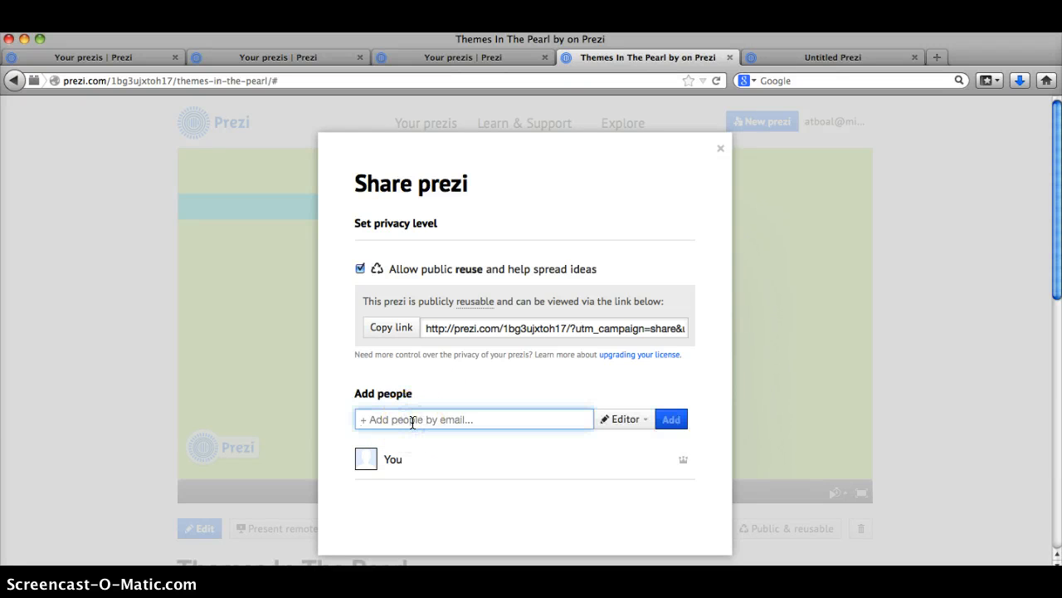
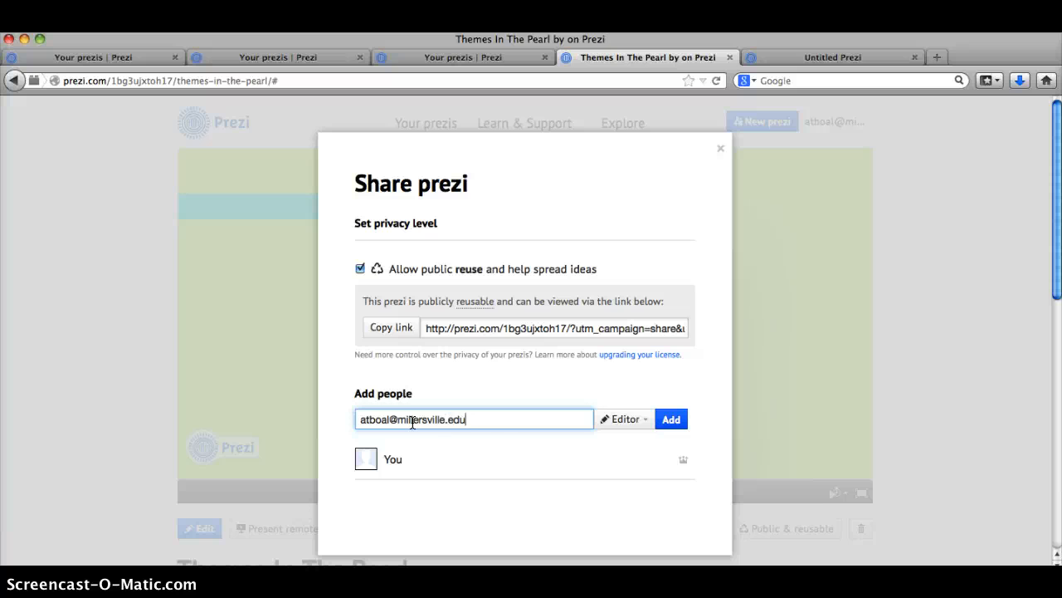
left_click(641, 425)
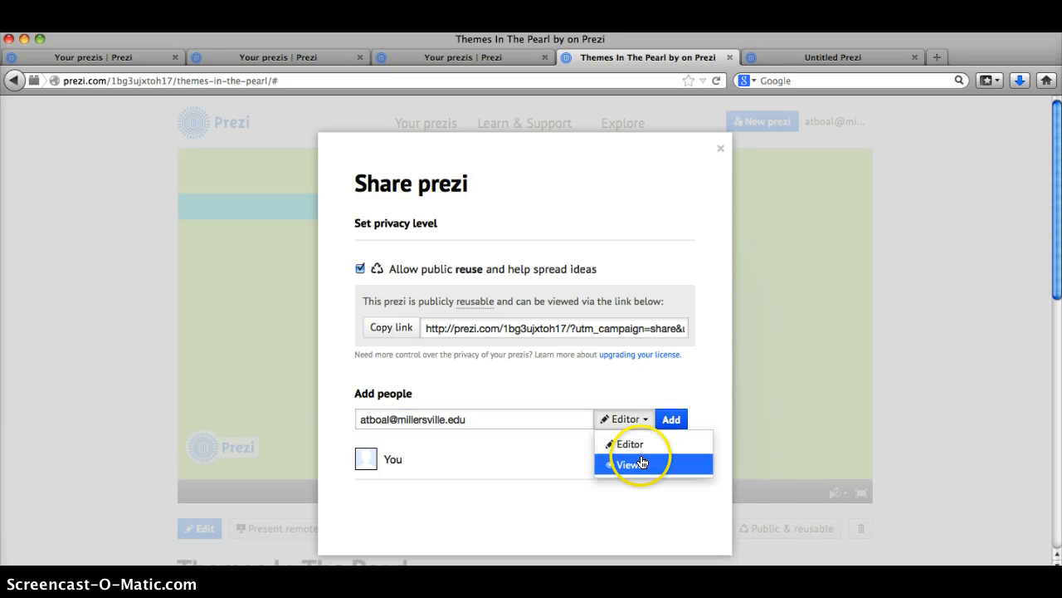
left_click(673, 370)
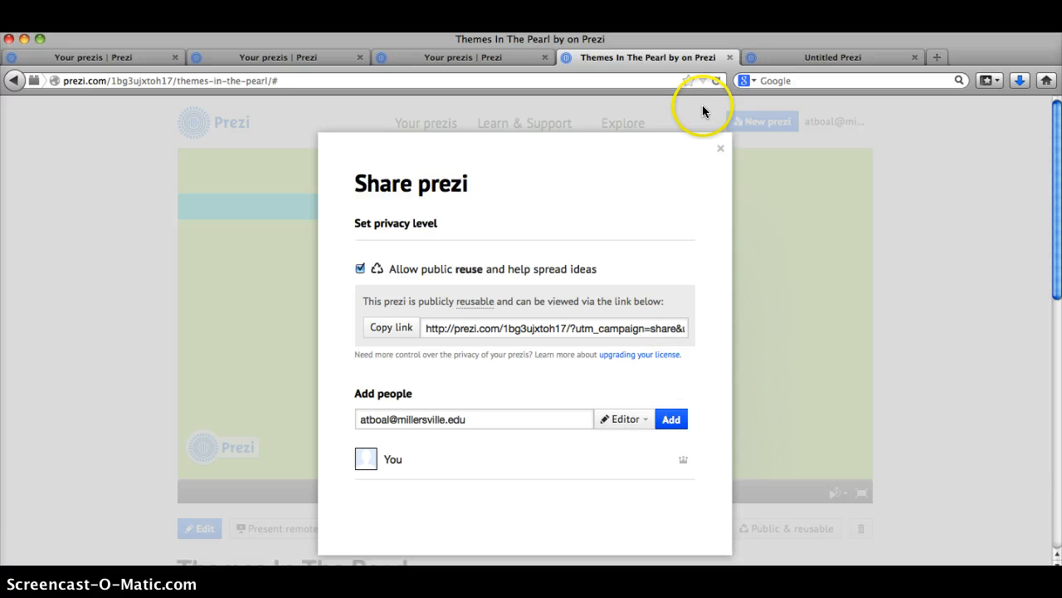
left_click(717, 150)
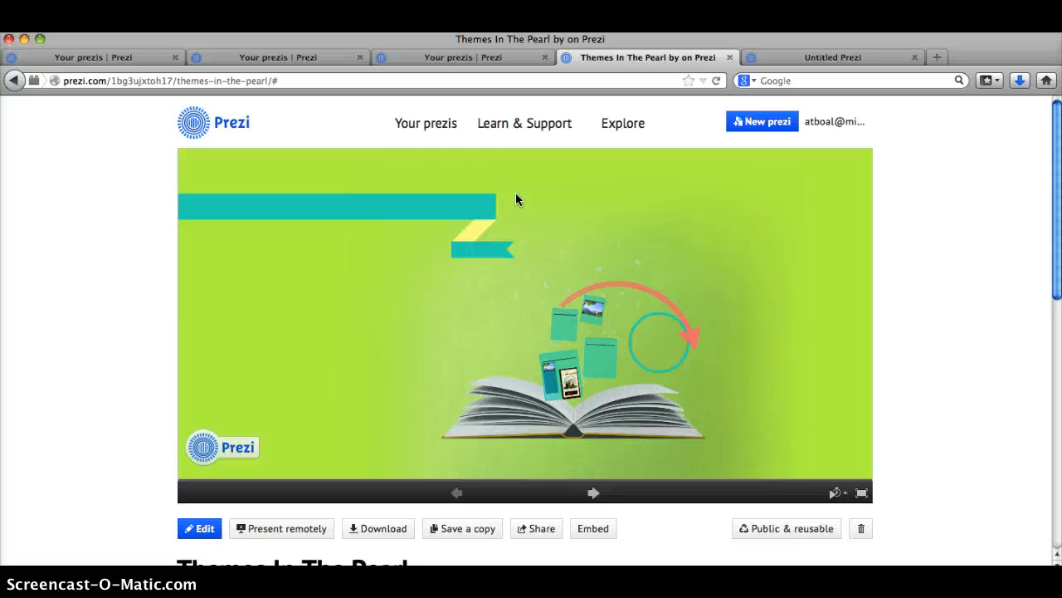
Return to Your prezis via the Prezi logo and create a New folder in the sidebar
left_click(180, 132)
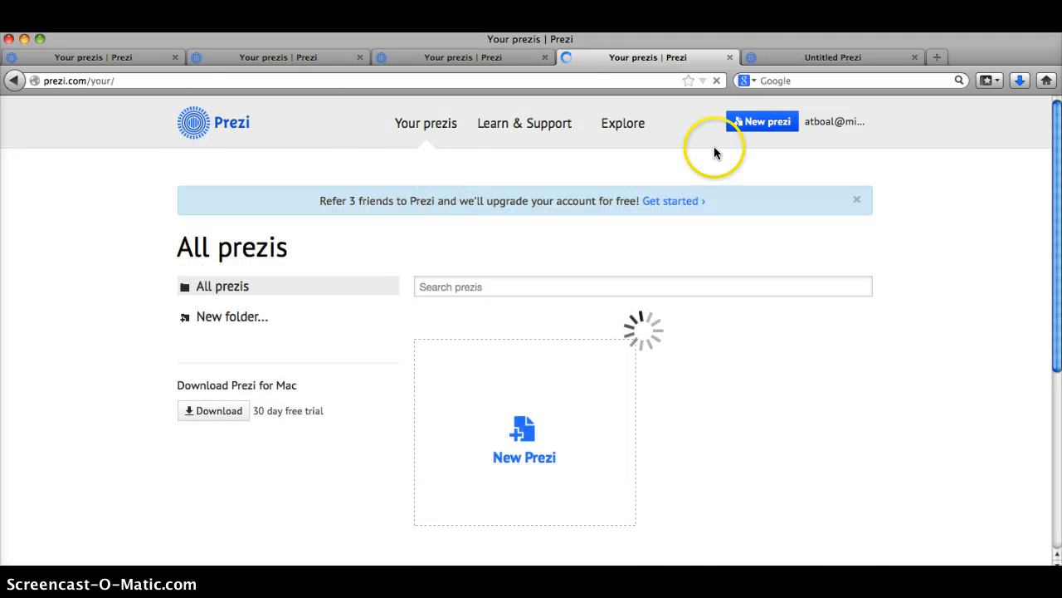
left_click(266, 316)
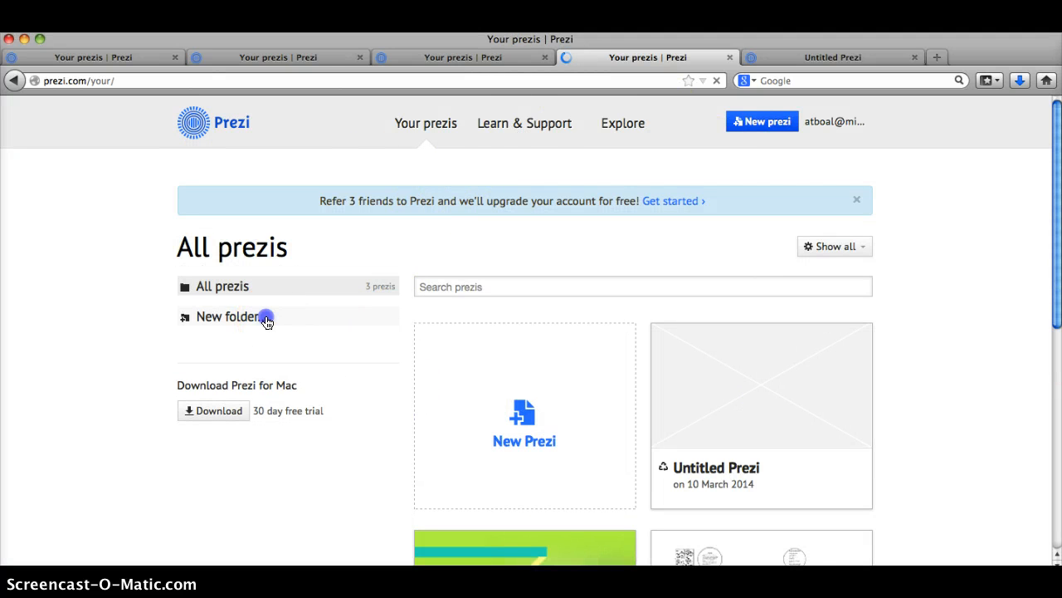